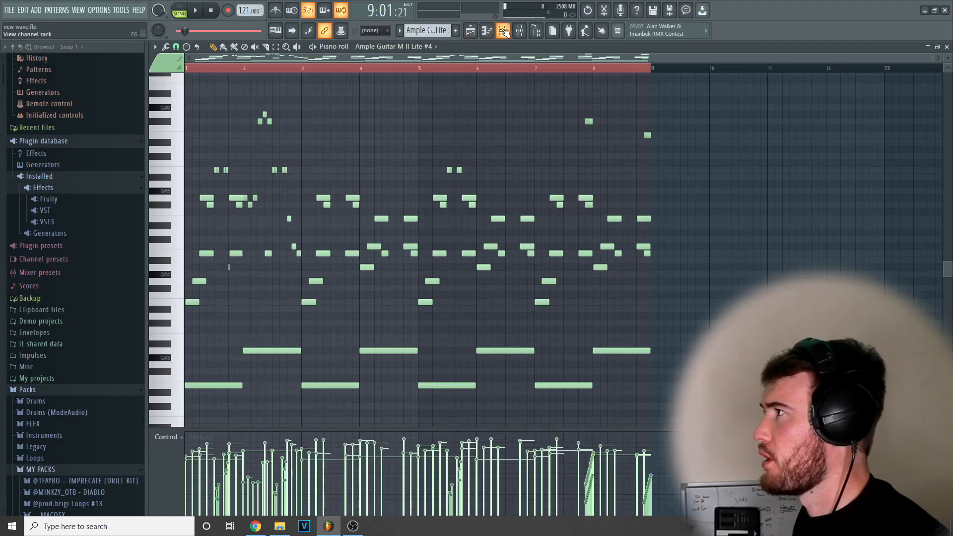
Bring up the channel rack and show the Ample Guitar M II Lite #5 instrument, moving its window fully into view
{"action": "key", "text": "F6"}
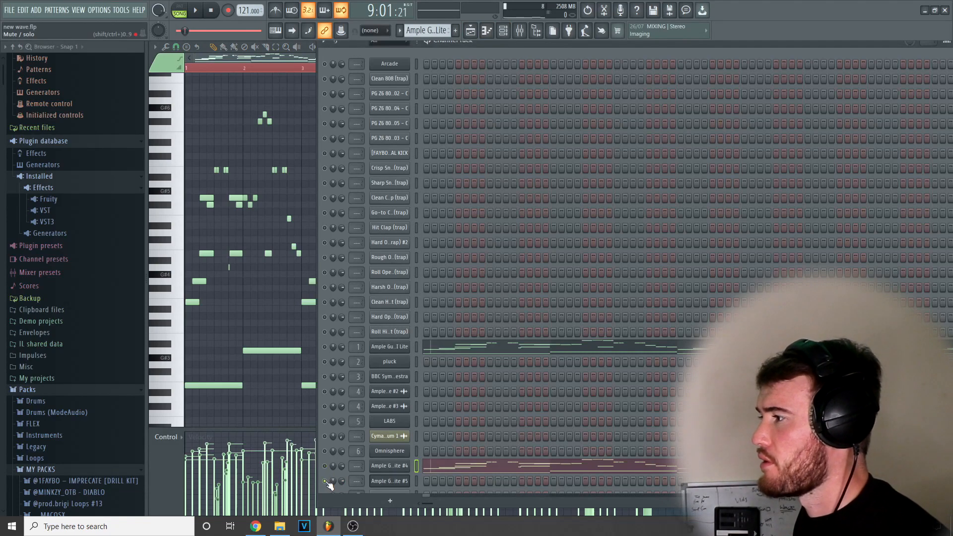
{"action": "left_click", "coordinate": [383, 481]}
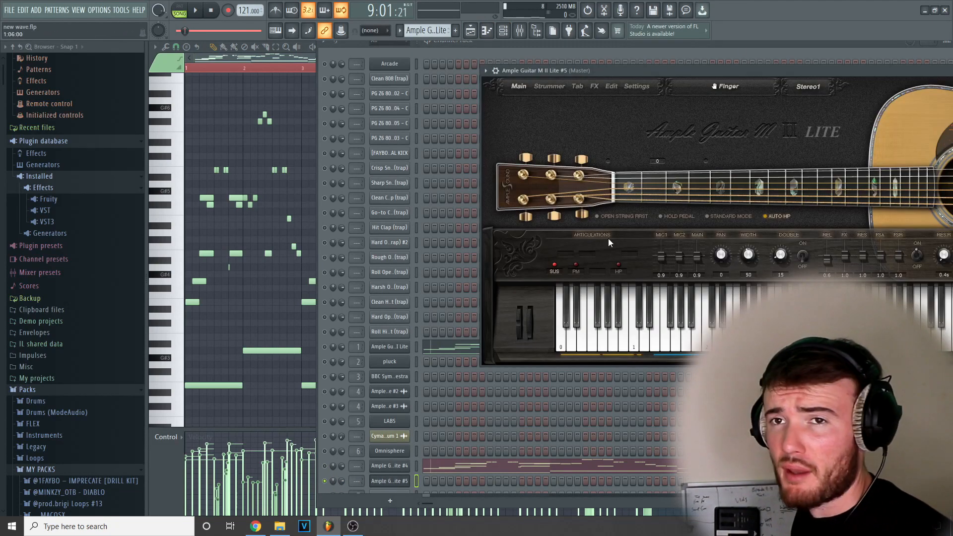
{"action": "left_click_drag", "start_coordinate": [727, 77], "coordinate": [453, 67]}
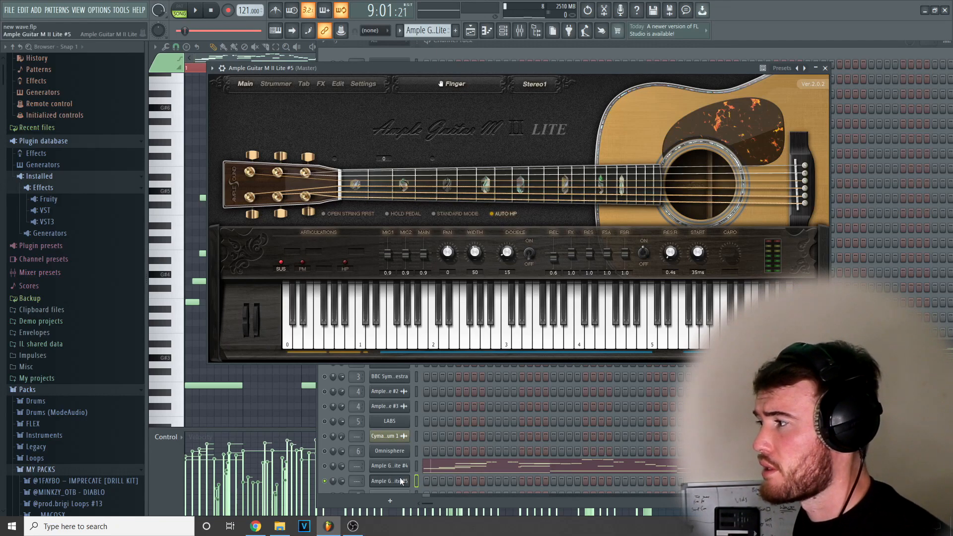
{"action": "left_click", "coordinate": [401, 480]}
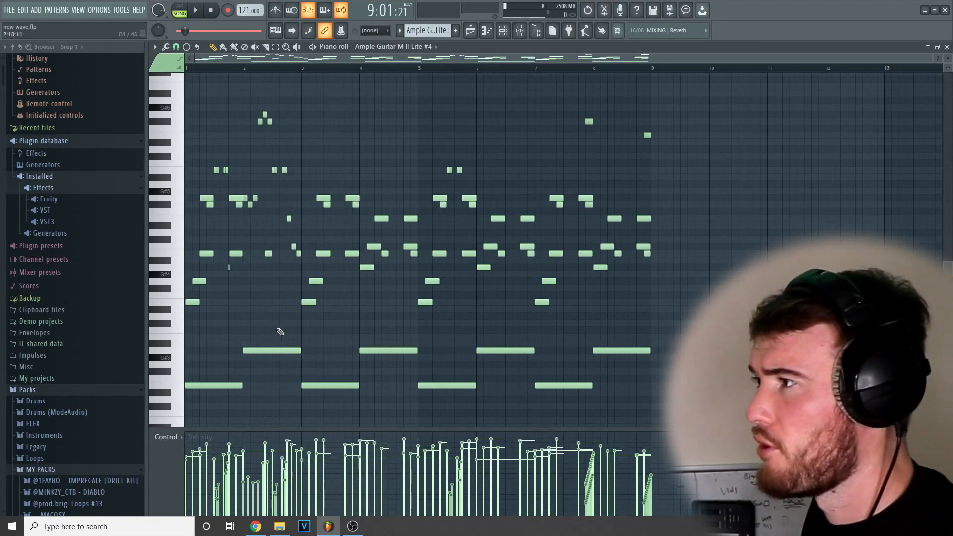
Examine the Ample Guitar M II Lite #4 melody by selecting its middle, upper, bass and highest note layers in turn
{"action": "left_click_drag", "start_coordinate": [673, 318], "coordinate": [182, 243]}
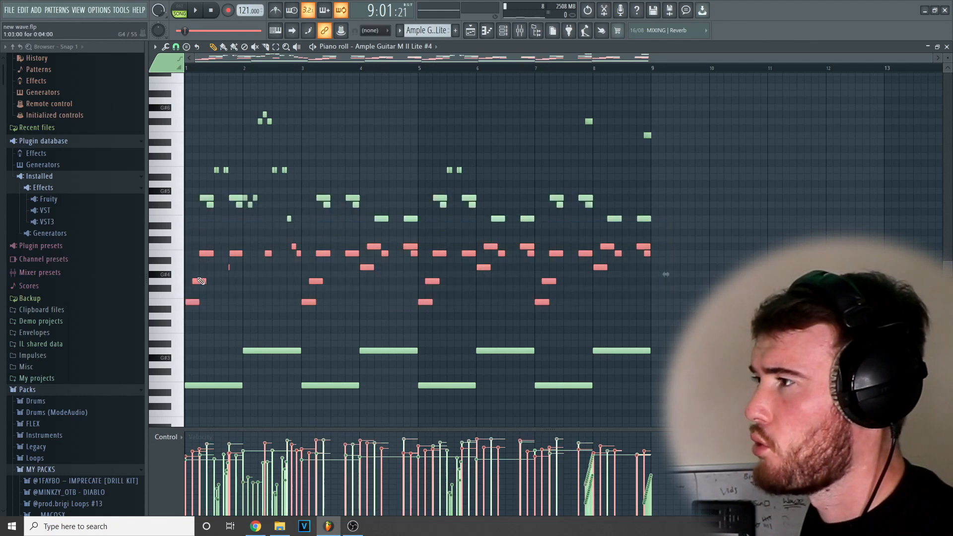
{"action": "left_click_drag", "start_coordinate": [196, 182], "coordinate": [690, 228]}
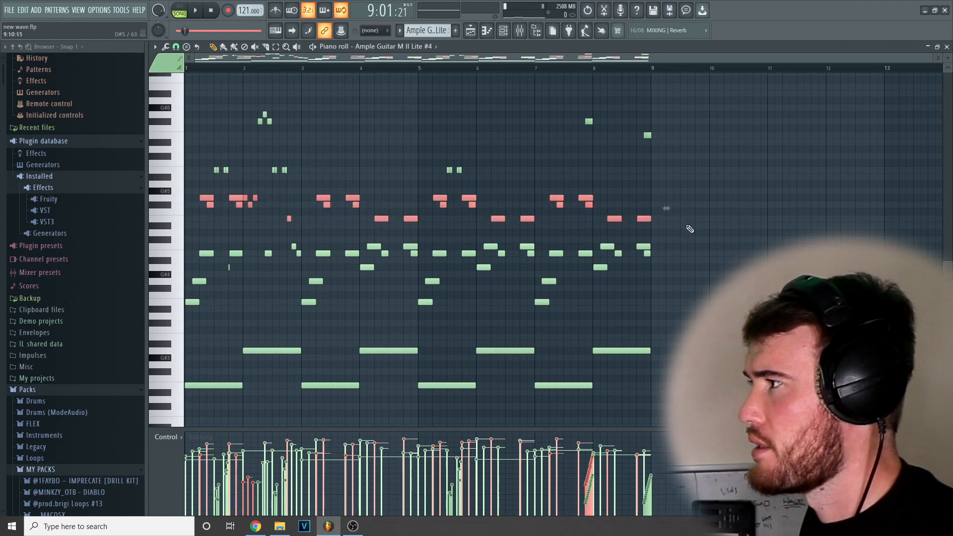
{"action": "left_click_drag", "start_coordinate": [675, 304], "coordinate": [187, 237]}
{"action": "left_click_drag", "start_coordinate": [654, 407], "coordinate": [194, 315]}
{"action": "left_click_drag", "start_coordinate": [736, 221], "coordinate": [174, 111]}
{"action": "left_click", "coordinate": [705, 181]}
{"action": "left_click_drag", "start_coordinate": [705, 181], "coordinate": [181, 117]}
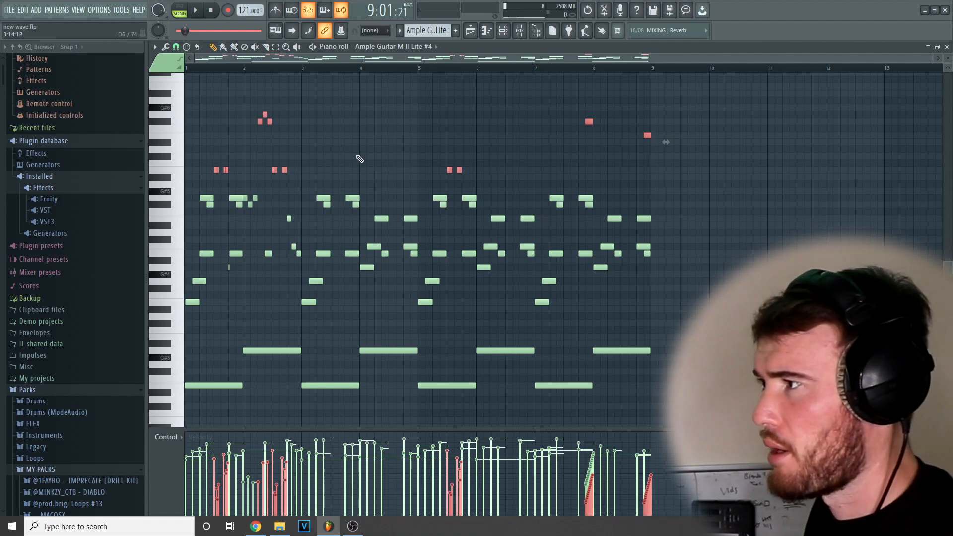
In the Ample Guitar M II Lite #5 piano roll, stack the notes A#4, C#5 and F5 at the start of bar 1
{"action": "left_click", "coordinate": [510, 32]}
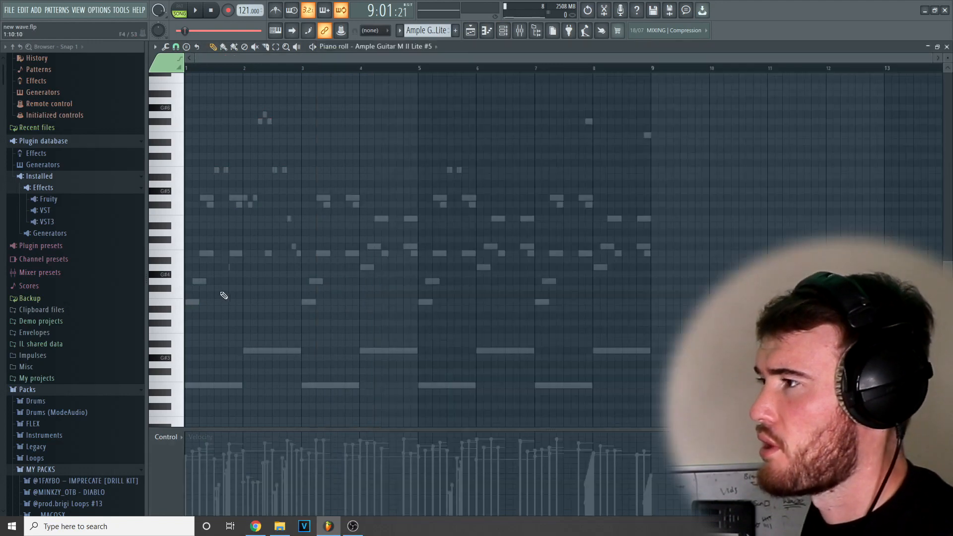
{"action": "scroll", "coordinate": [218, 314], "scroll_direction": "up", "scroll_amount": 1}
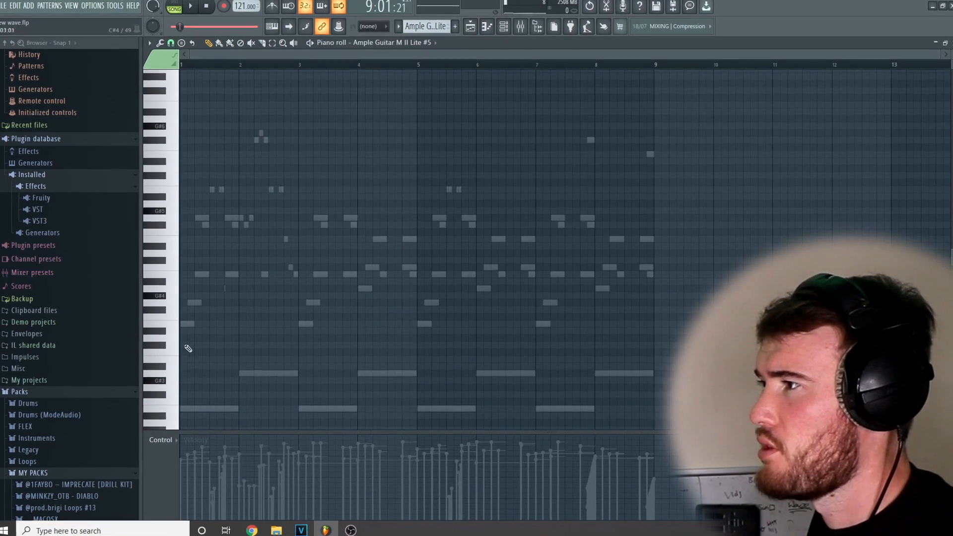
{"action": "left_click_drag", "start_coordinate": [184, 288], "coordinate": [138, 281]}
{"action": "left_click", "coordinate": [161, 260]}
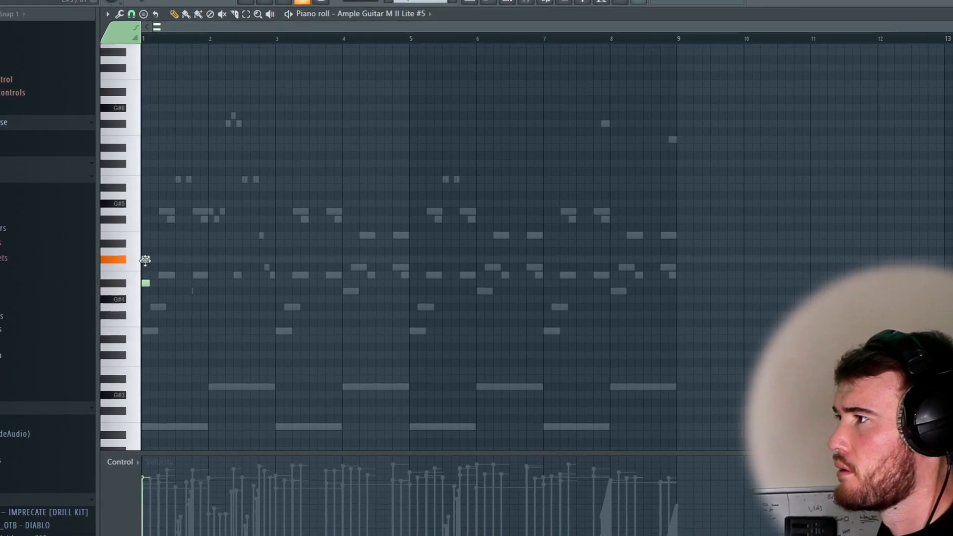
{"action": "left_click_drag", "start_coordinate": [141, 219], "coordinate": [167, 230]}
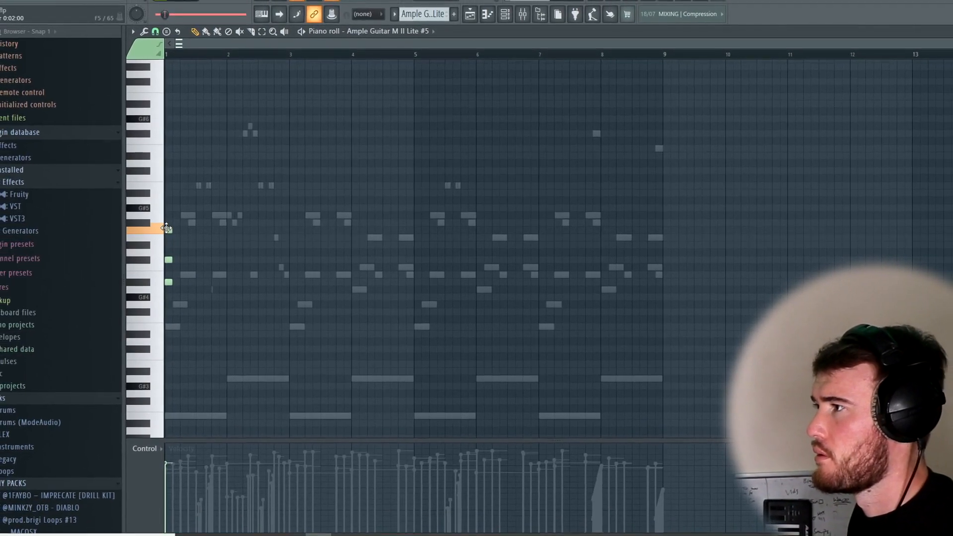
Lengthen the A#4, C#5 and F5 notes to the end of bar 1, stagger their starts slightly and play the chord back
{"action": "scroll", "coordinate": [156, 270], "scroll_direction": "up", "scroll_amount": 4}
{"action": "left_click_drag", "start_coordinate": [197, 257], "coordinate": [214, 258]}
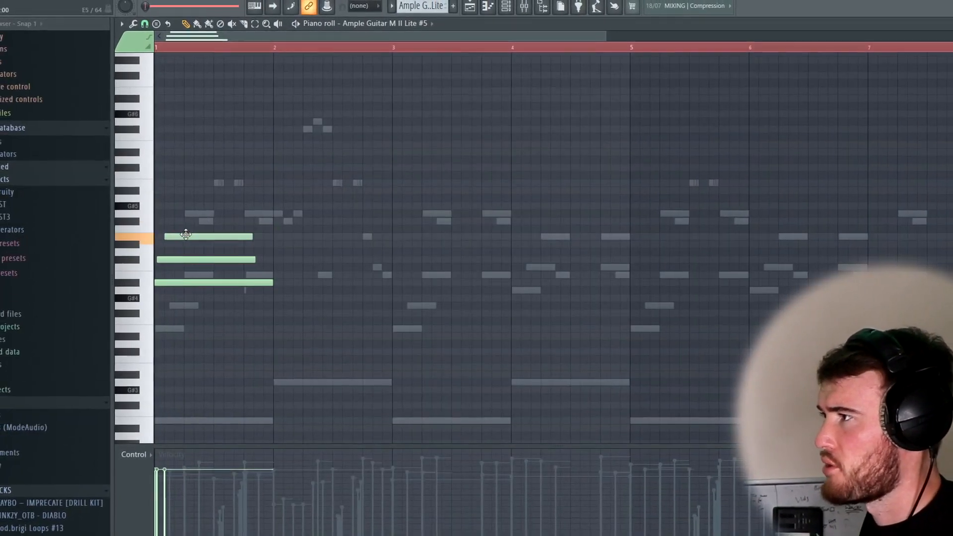
{"action": "left_click_drag", "start_coordinate": [185, 234], "coordinate": [180, 224]}
{"action": "key", "text": "space"}
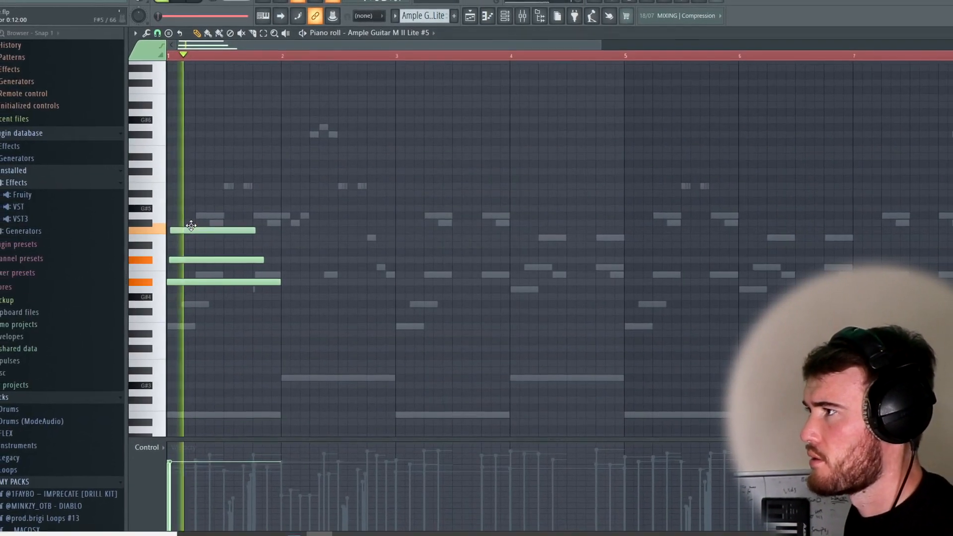
{"action": "key", "text": "space"}
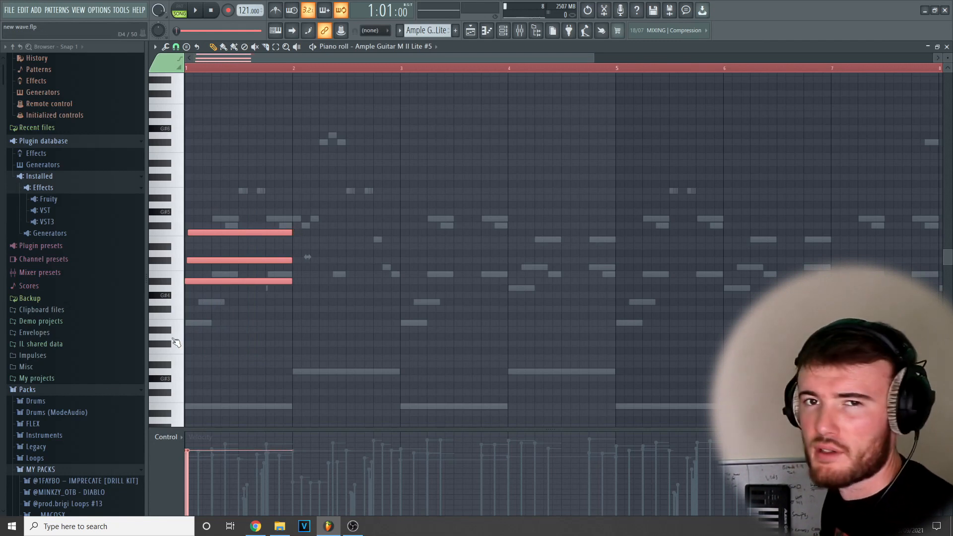
Add a C5 note halfway through bar 1 and shorten it to one beat
{"action": "key", "text": "space"}
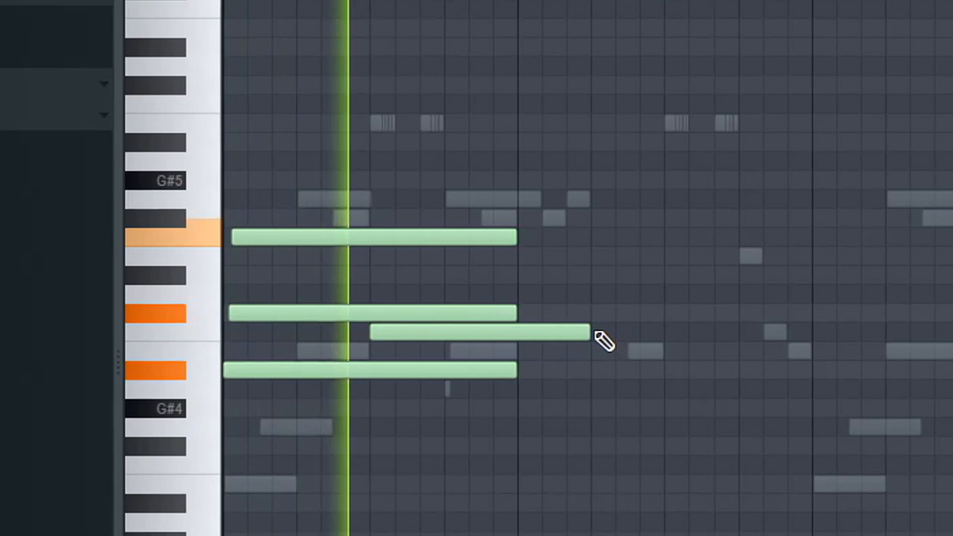
{"action": "left_click_drag", "start_coordinate": [589, 332], "coordinate": [443, 334]}
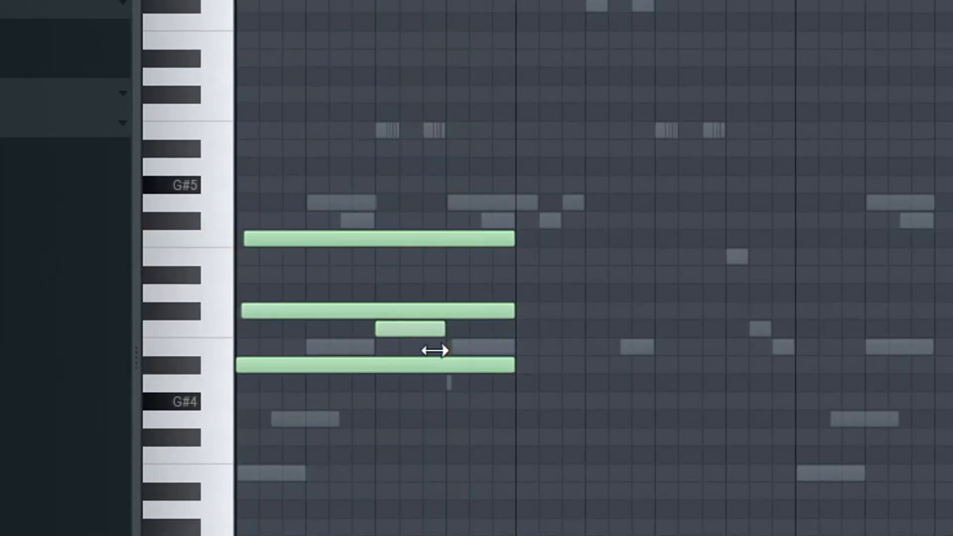
{"action": "key", "text": "space"}
Copy all bar 1 notes into bar 2, transposed up so the lowest note is F5
{"action": "left_click_drag", "start_coordinate": [311, 303], "coordinate": [172, 200]}
{"action": "left_click_drag", "start_coordinate": [209, 282], "coordinate": [315, 233]}
{"action": "key", "text": "space"}
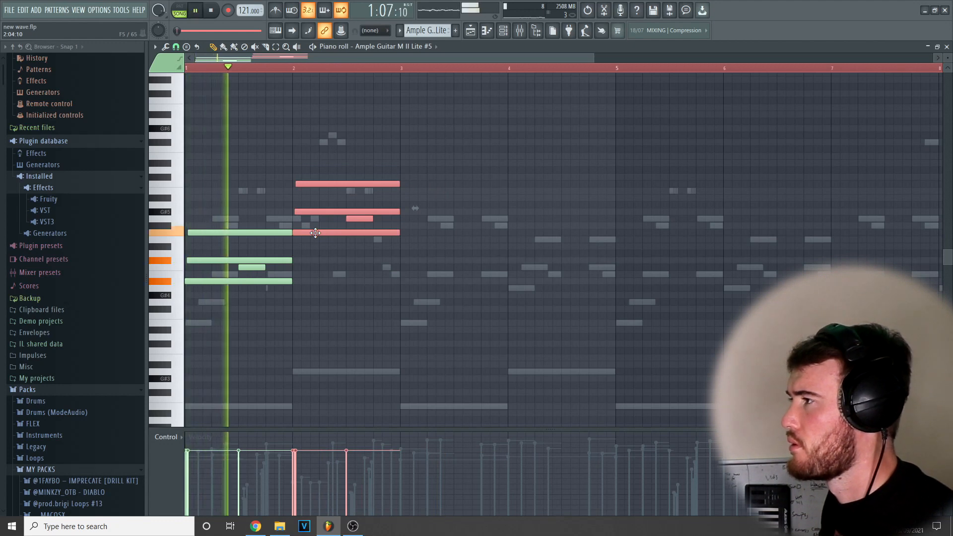
Move bar 2's top note down an octave to C5 and adjust its slightly late start while playing the chords back
{"action": "left_click", "coordinate": [325, 183], "text": "ctrl"}
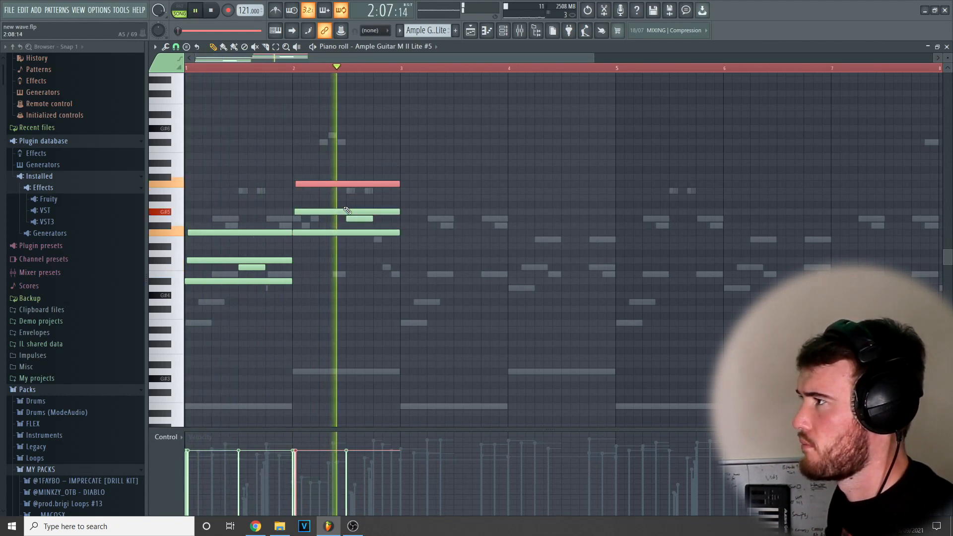
{"action": "key", "text": "space"}
{"action": "key", "text": "space"}
{"action": "scroll", "coordinate": [313, 267], "scroll_direction": "up", "scroll_amount": 2}
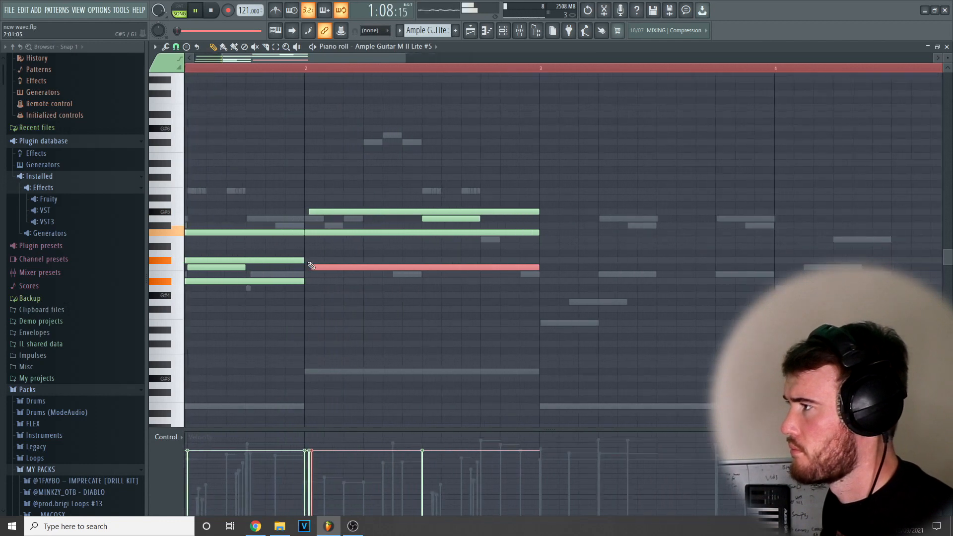
{"action": "left_click_drag", "start_coordinate": [313, 266], "coordinate": [317, 266]}
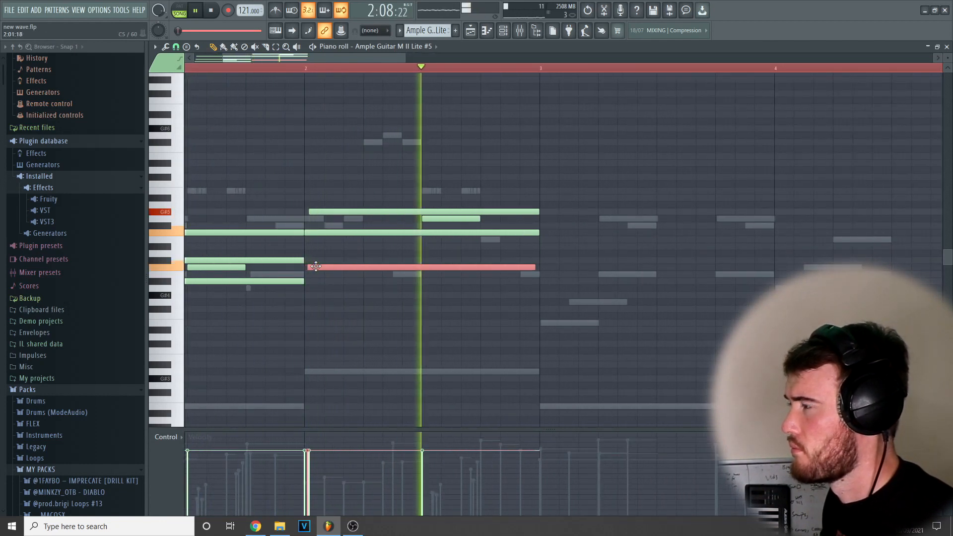
Duplicate the two-bar chord pattern into bars 3 and 4
{"action": "left_click_drag", "start_coordinate": [403, 318], "coordinate": [188, 189]}
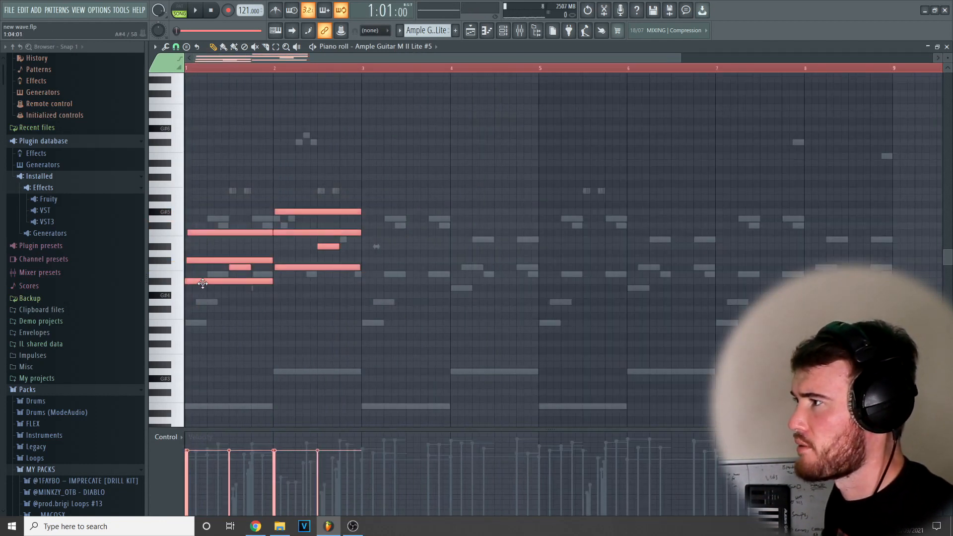
{"action": "left_click_drag", "start_coordinate": [200, 284], "coordinate": [361, 284], "text": "shift"}
{"action": "scroll", "coordinate": [298, 298], "scroll_direction": "up", "scroll_amount": 3}
{"action": "scroll", "coordinate": [236, 276], "scroll_direction": "up", "scroll_amount": 3, "text": "ctrl"}
{"action": "scroll", "coordinate": [218, 128], "scroll_direction": "down", "scroll_amount": 3, "text": "ctrl"}
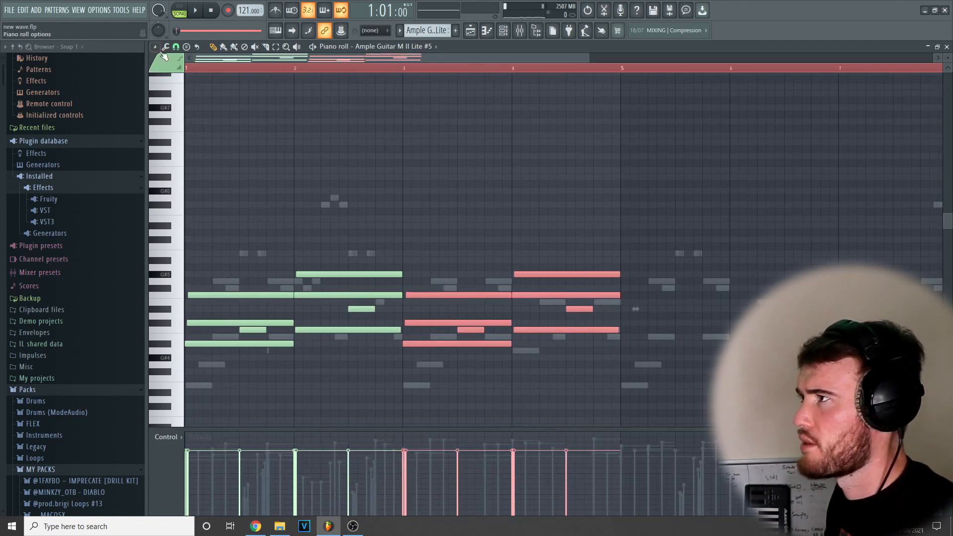
Set the piano roll snap to 1/6 beat
{"action": "left_click", "coordinate": [186, 46]}
{"action": "left_click", "coordinate": [176, 47]}
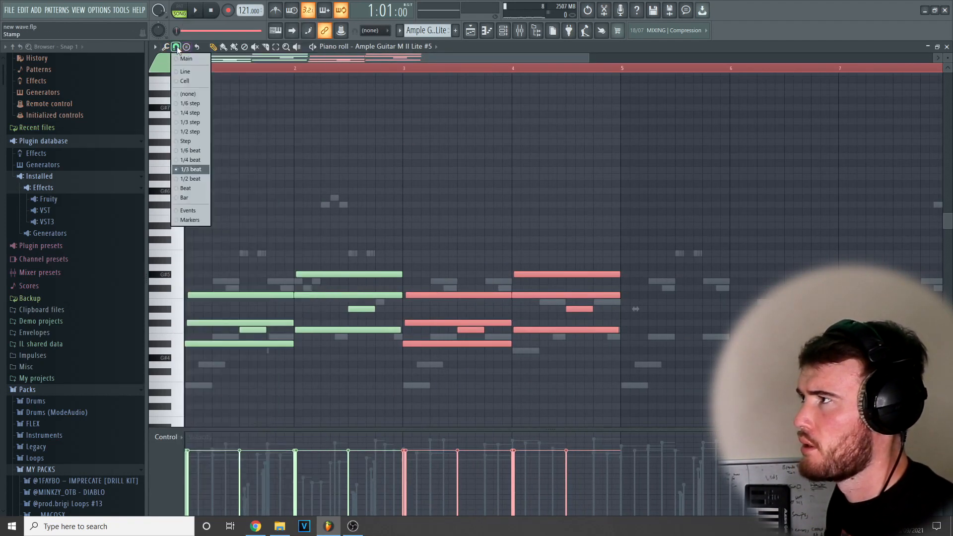
{"action": "left_click", "coordinate": [190, 152]}
Add an A#5 note above the first chord, starting slightly into bar 1 and ending with the bar, and play it back
{"action": "scroll", "coordinate": [229, 254], "scroll_direction": "up", "scroll_amount": 2, "text": "ctrl"}
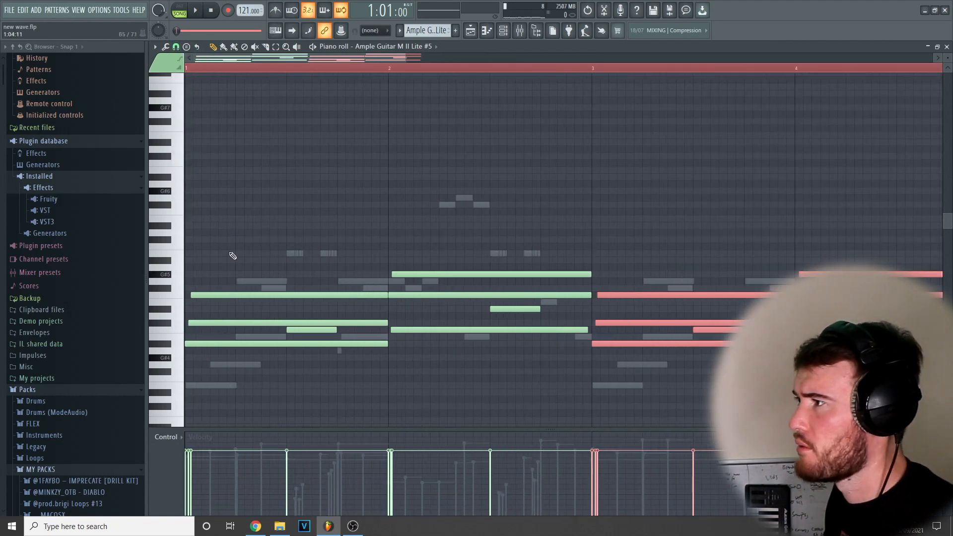
{"action": "left_click", "coordinate": [208, 266]}
{"action": "left_click_drag", "start_coordinate": [199, 259], "coordinate": [204, 259]}
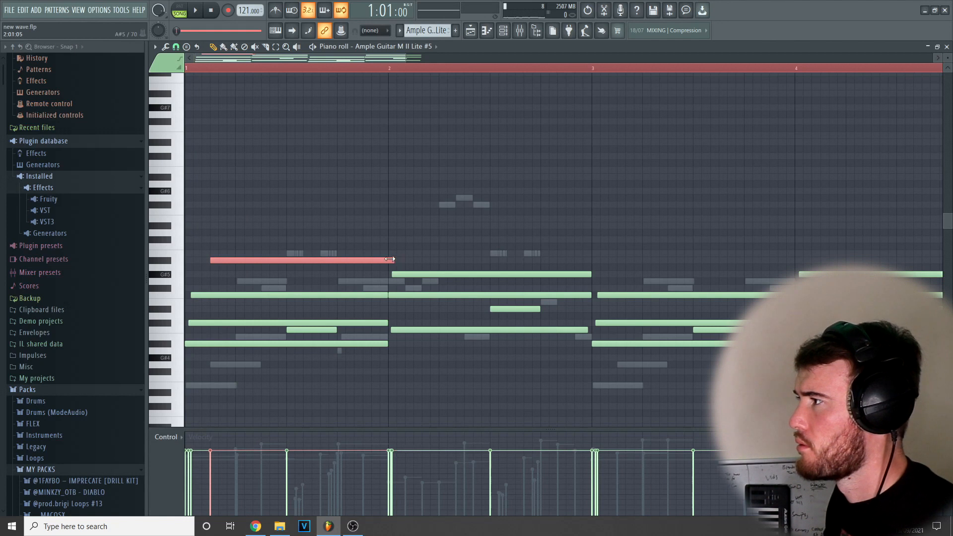
{"action": "left_click_drag", "start_coordinate": [392, 259], "coordinate": [387, 259]}
{"action": "key", "text": "space"}
{"action": "key", "text": "space"}
Try transposing all the chord notes down one octave during playback, and return them to their original octave
{"action": "key", "text": "ctrl+a"}
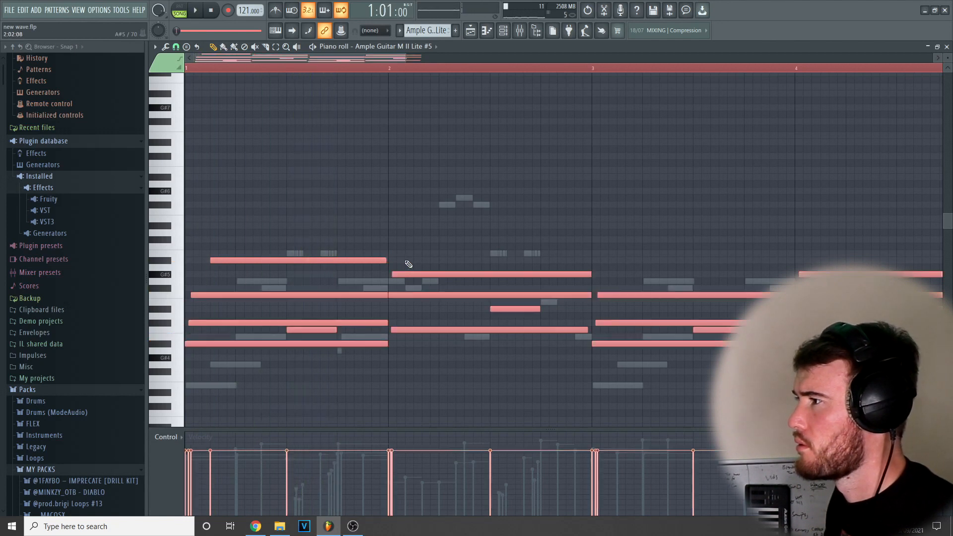
{"action": "scroll", "coordinate": [386, 266], "scroll_direction": "down", "scroll_amount": 4}
{"action": "key", "text": "space"}
{"action": "key", "text": "space"}
{"action": "key", "text": "ctrl+Down"}
{"action": "key", "text": "space"}
{"action": "scroll", "coordinate": [304, 282], "scroll_direction": "down", "scroll_amount": 4}
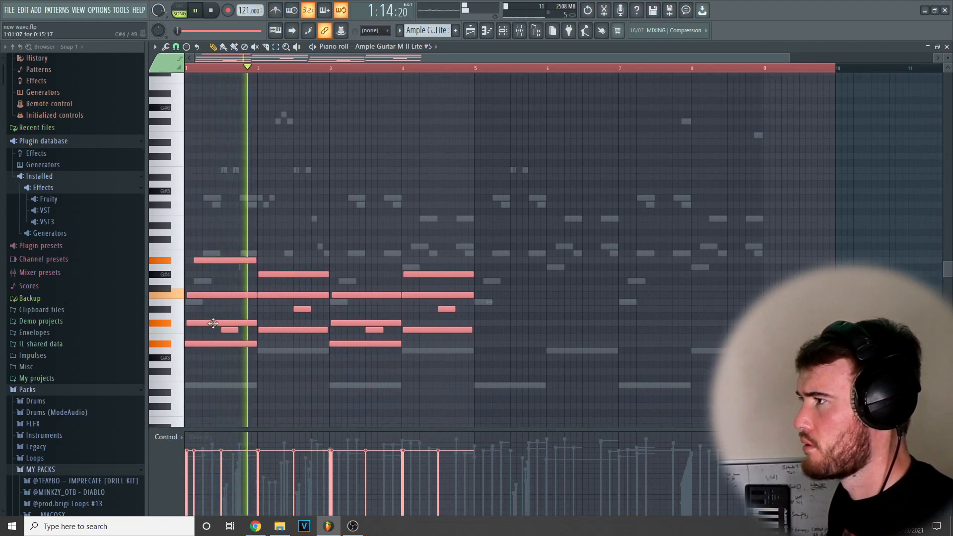
{"action": "scroll", "coordinate": [213, 323], "scroll_direction": "down", "scroll_amount": 4}
{"action": "scroll", "coordinate": [203, 286], "scroll_direction": "up", "scroll_amount": 1}
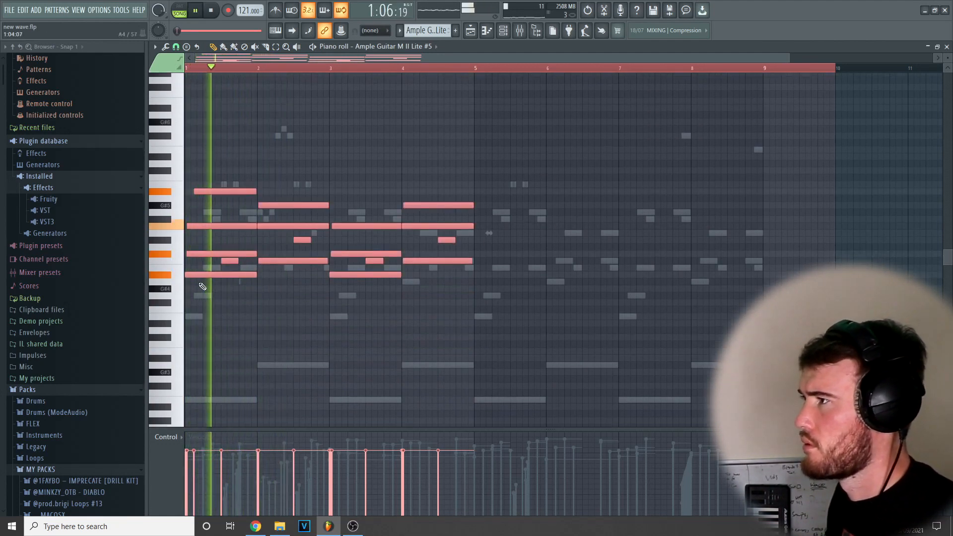
{"action": "scroll", "coordinate": [202, 286], "scroll_direction": "up", "scroll_amount": 3}
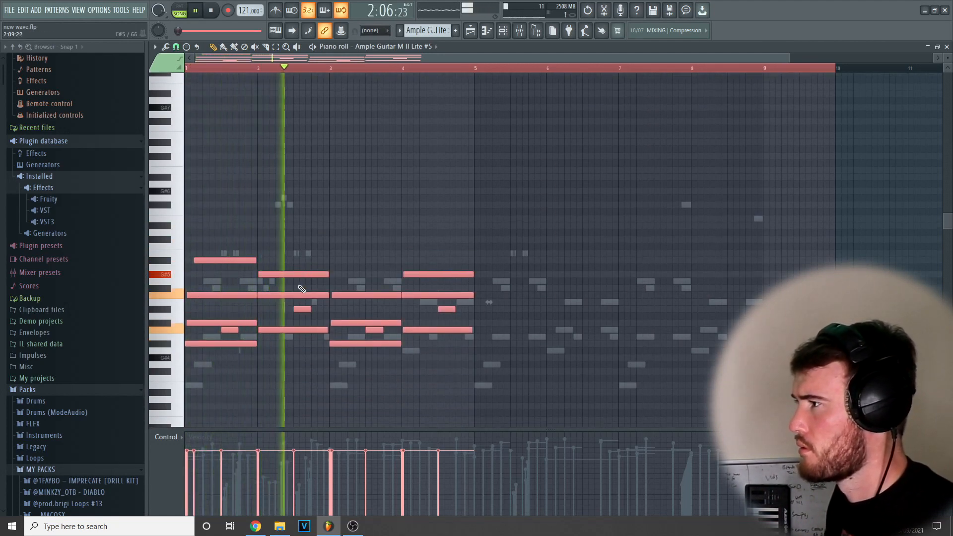
{"action": "key", "text": "space"}
Delete the notes in bars 3 and 4 and replace them with a duplicate of the first two bars
{"action": "left_click_drag", "start_coordinate": [581, 362], "coordinate": [397, 266]}
{"action": "key", "text": "Delete"}
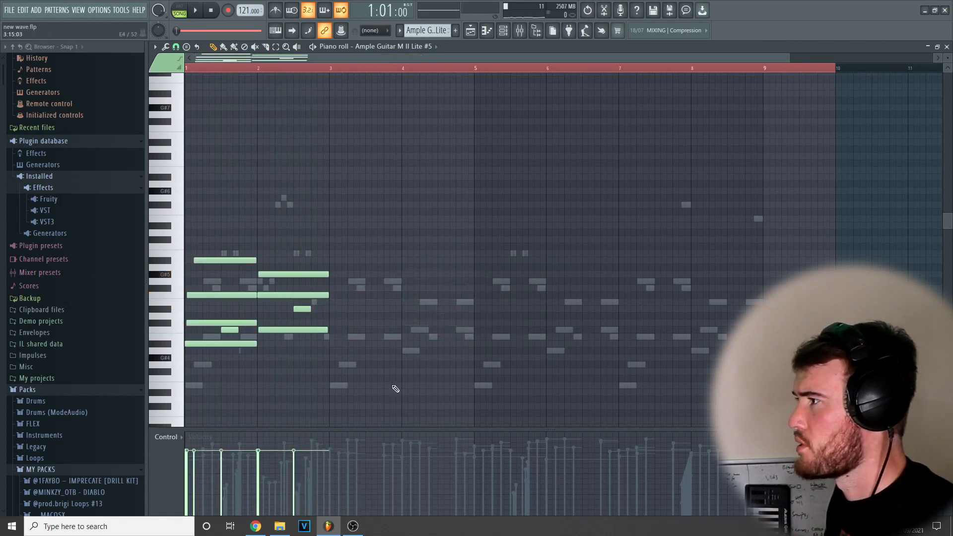
{"action": "left_click_drag", "start_coordinate": [396, 388], "coordinate": [188, 223]}
{"action": "key", "text": "ctrl+b"}
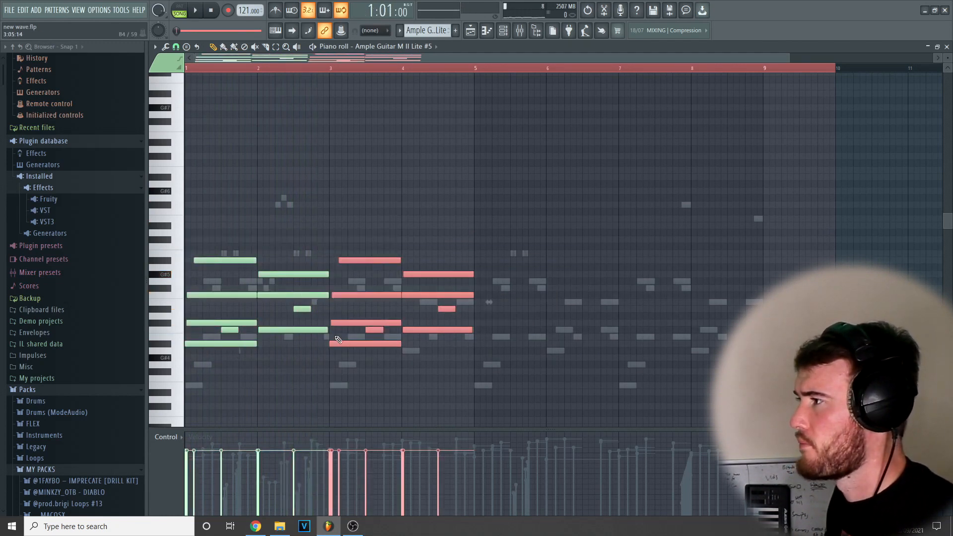
Add a D#5 note in bar 1 starting just before the short C5 note, and shorten it to end together with that note
{"action": "scroll", "coordinate": [218, 310], "scroll_direction": "up", "scroll_amount": 3}
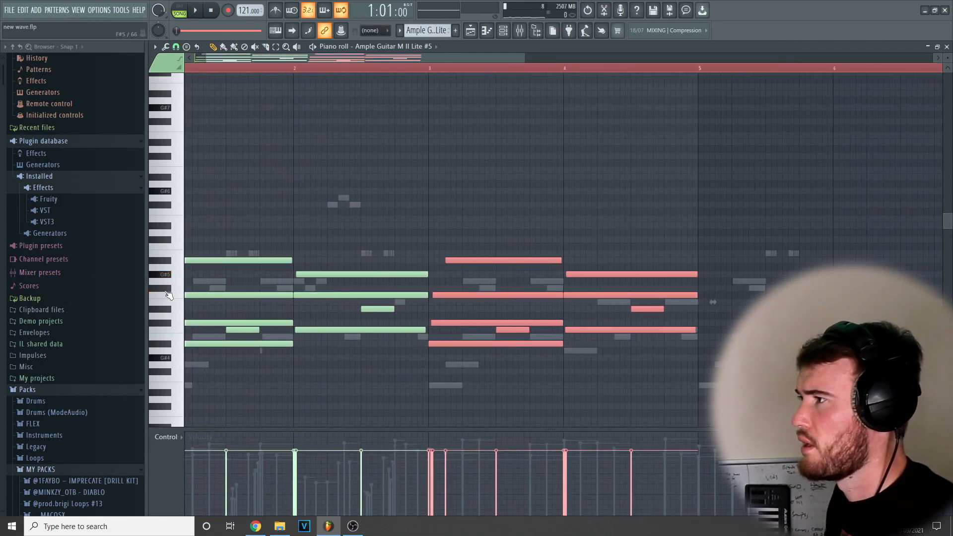
{"action": "left_click", "coordinate": [203, 308]}
{"action": "key", "text": "space"}
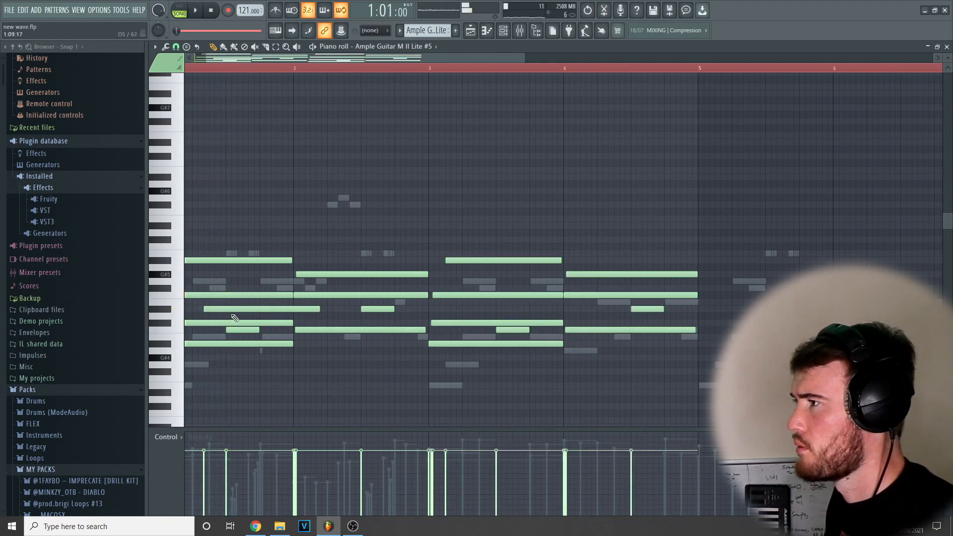
{"action": "left_click", "coordinate": [211, 308]}
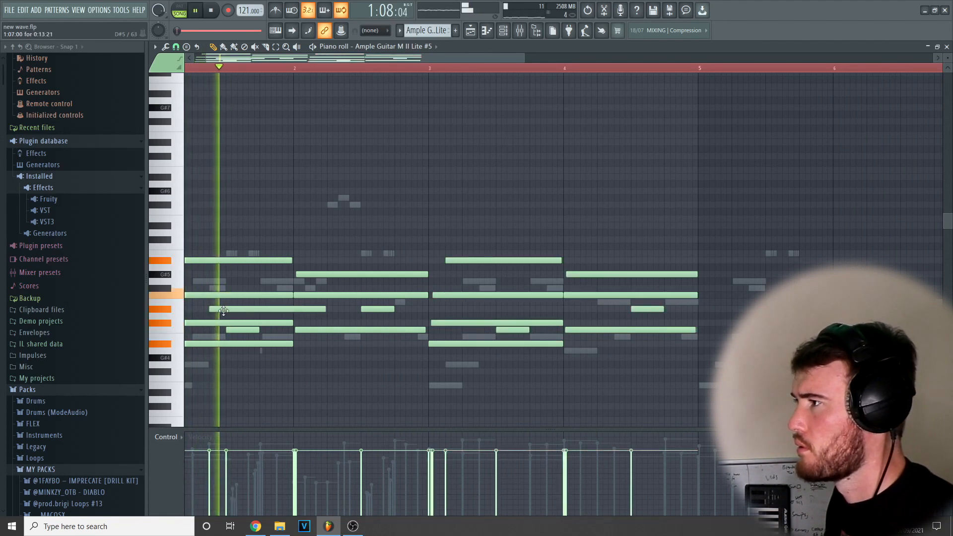
{"action": "left_click_drag", "start_coordinate": [321, 311], "coordinate": [258, 311]}
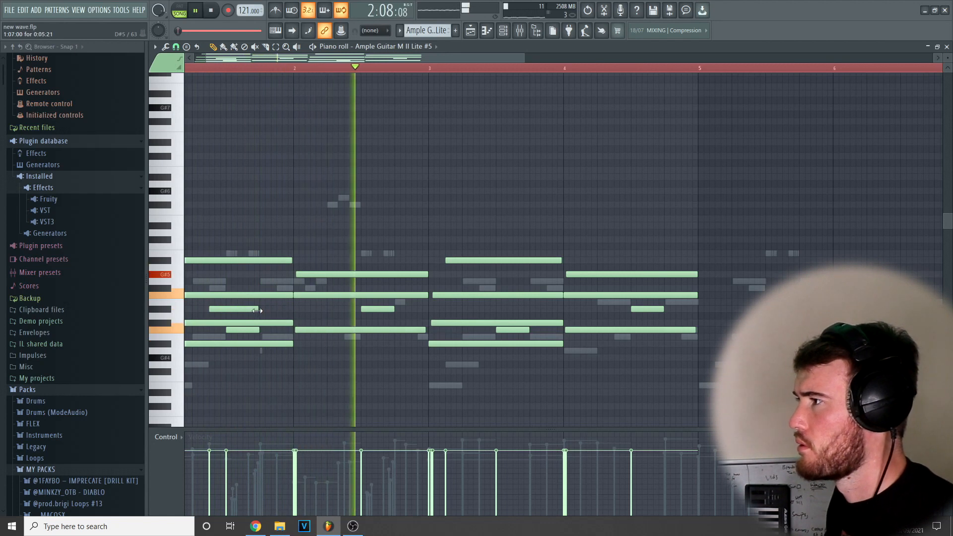
Shorten bar 1's C#5 note to end where the D#5 note starts, and add a short G5 note in bar 2
{"action": "left_click_drag", "start_coordinate": [217, 333], "coordinate": [210, 333]}
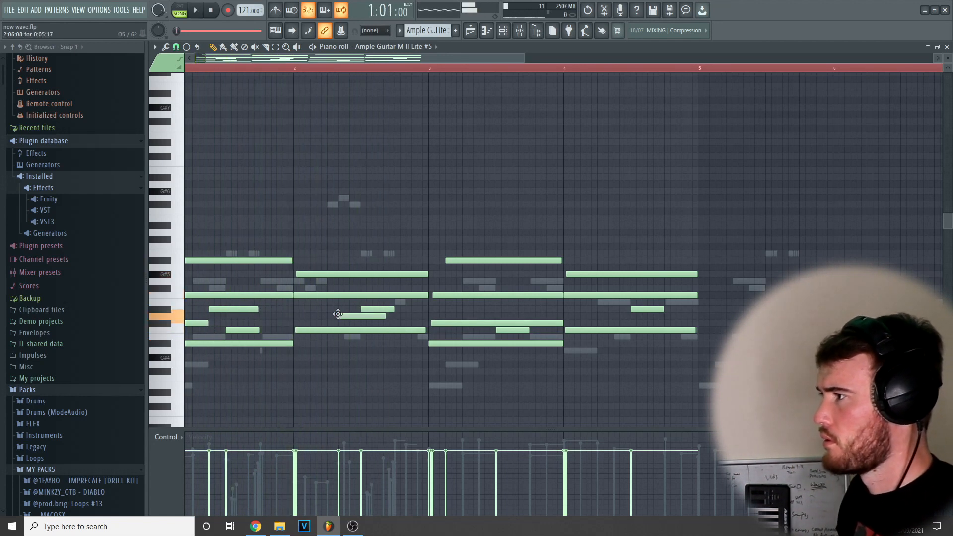
{"action": "left_click_drag", "start_coordinate": [325, 302], "coordinate": [326, 273]}
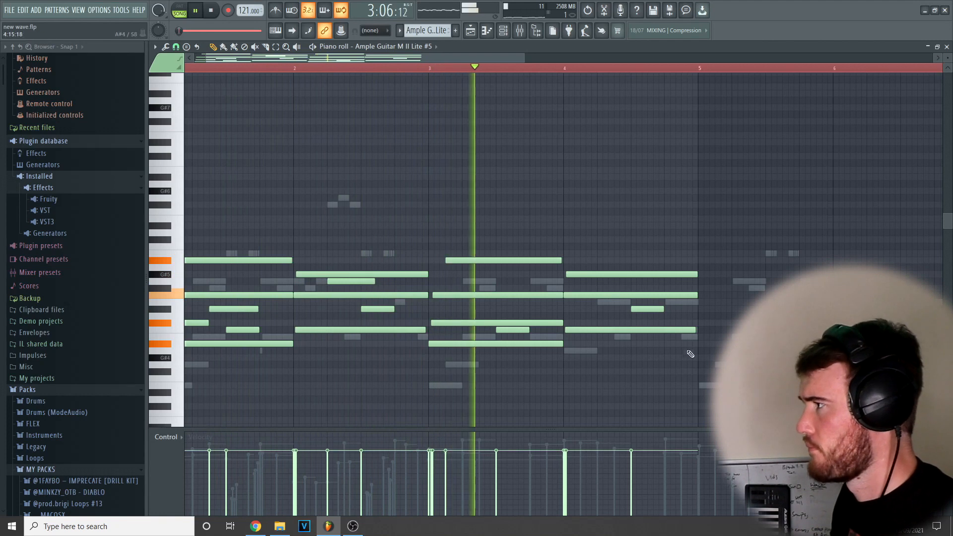
{"action": "scroll", "coordinate": [692, 339], "scroll_direction": "down", "scroll_amount": 3}
{"action": "key", "text": "space"}
Delete the notes in bars 3 and 4 and fill them with a duplicate of the revised first two bars
{"action": "left_click_drag", "start_coordinate": [484, 381], "coordinate": [316, 224]}
{"action": "key", "text": "Delete"}
{"action": "key", "text": "ctrl+a"}
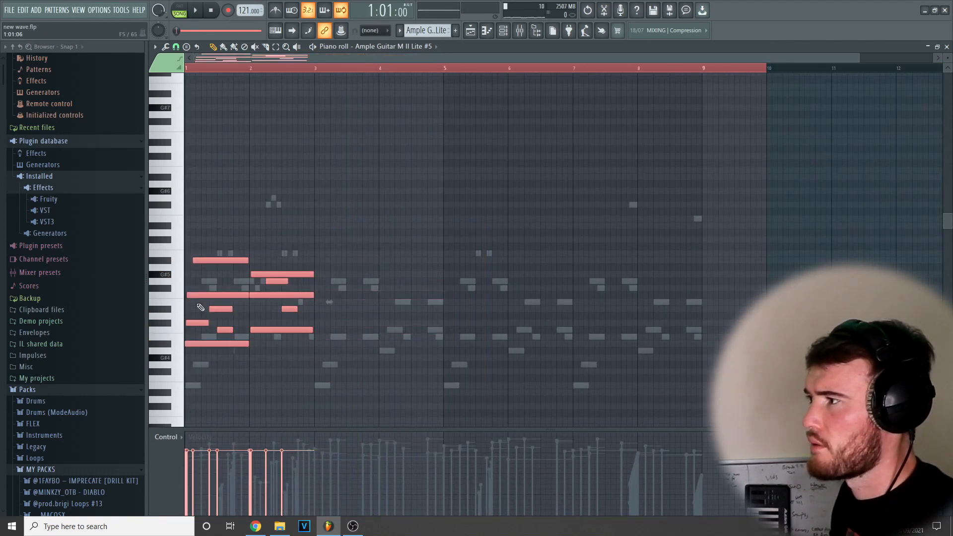
{"action": "mouse_move", "coordinate": [227, 344]}
{"action": "left_mouse_down"}
{"action": "mouse_move", "coordinate": [372, 323]}
{"action": "mouse_move", "coordinate": [358, 321]}
{"action": "left_mouse_up"}
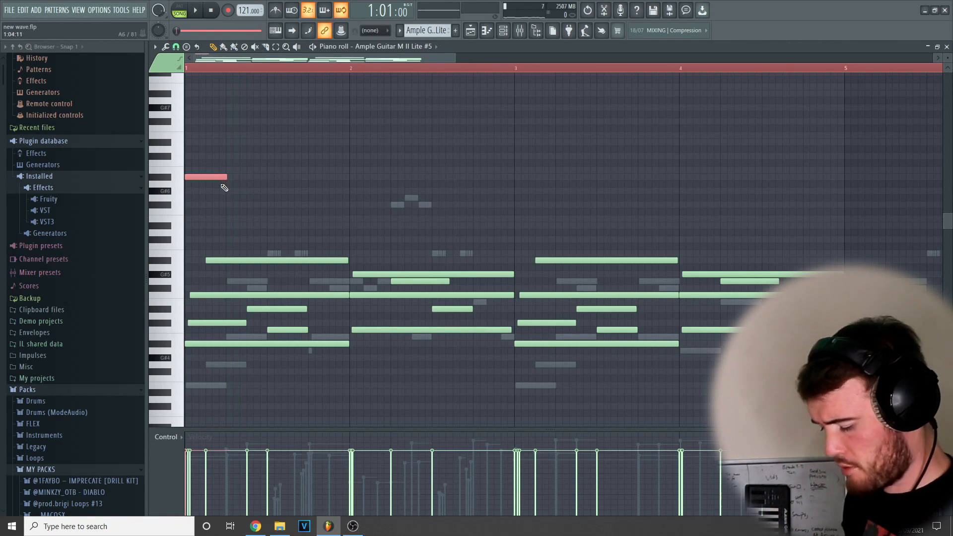
Chop the one-beat A#6 note at the start of bar 1 into rapid repeated notes with the Default pattern
{"action": "key", "text": "alt+u"}
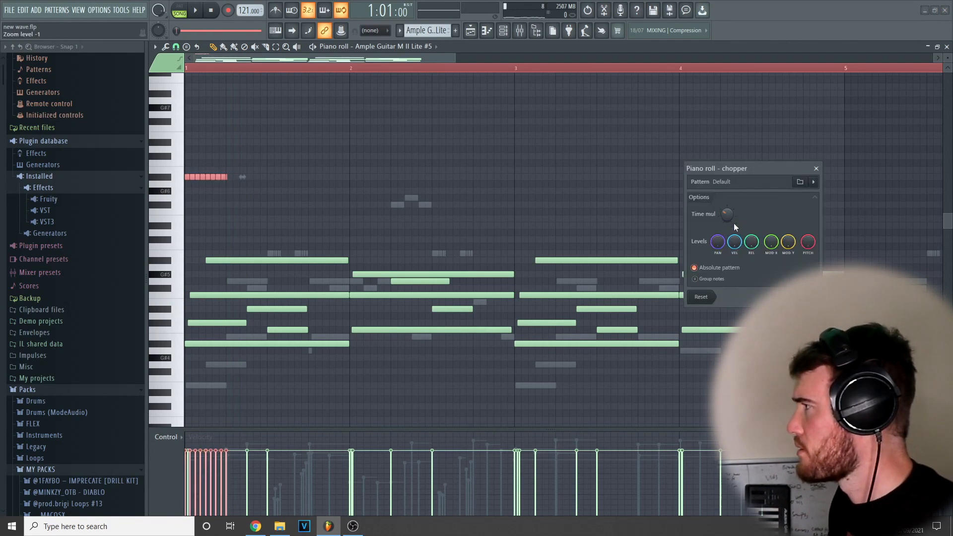
{"action": "left_click", "coordinate": [802, 297]}
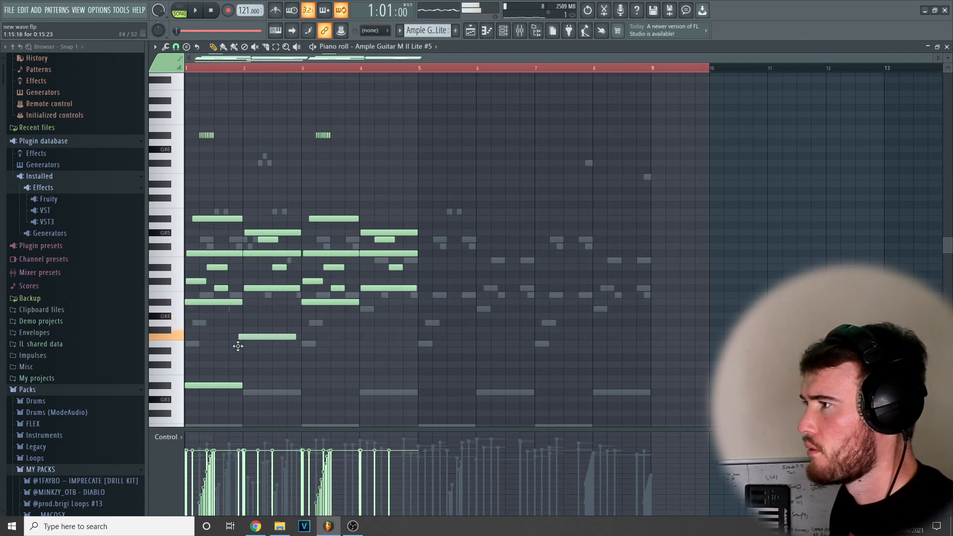
Lower the second bass note to F3 in bar 2, copy both bass notes into bars 3 and 4, and play them back
{"action": "left_click_drag", "start_coordinate": [284, 409], "coordinate": [232, 335]}
{"action": "left_click", "coordinate": [265, 337], "text": "ctrl"}
{"action": "key", "text": "ctrl+Down"}
{"action": "scroll", "coordinate": [289, 351], "scroll_direction": "down", "scroll_amount": 2}
{"action": "mouse_move", "coordinate": [326, 380]}
{"action": "left_mouse_down"}
{"action": "mouse_move", "coordinate": [184, 305]}
{"action": "mouse_move", "coordinate": [381, 286]}
{"action": "mouse_move", "coordinate": [304, 310]}
{"action": "left_mouse_up"}
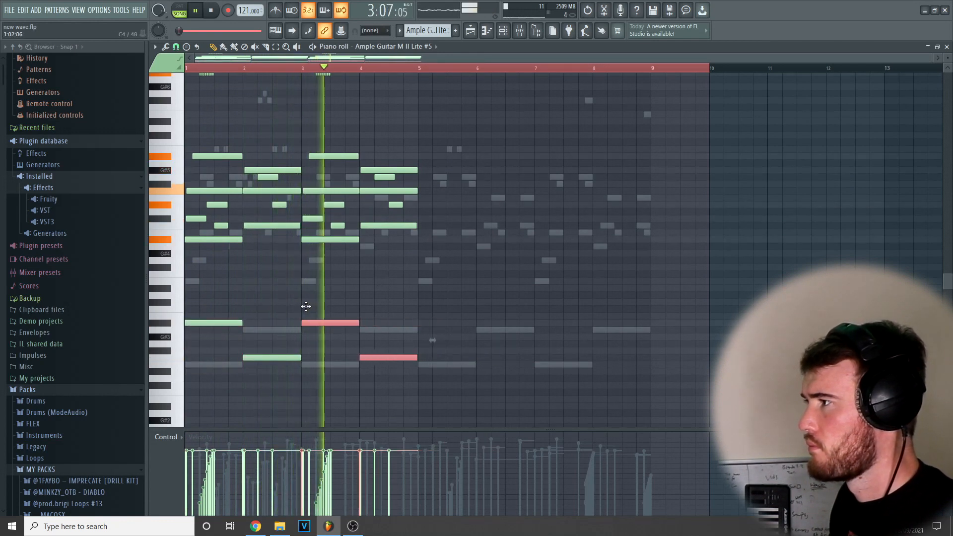
{"action": "scroll", "coordinate": [293, 351], "scroll_direction": "up", "scroll_amount": 3}
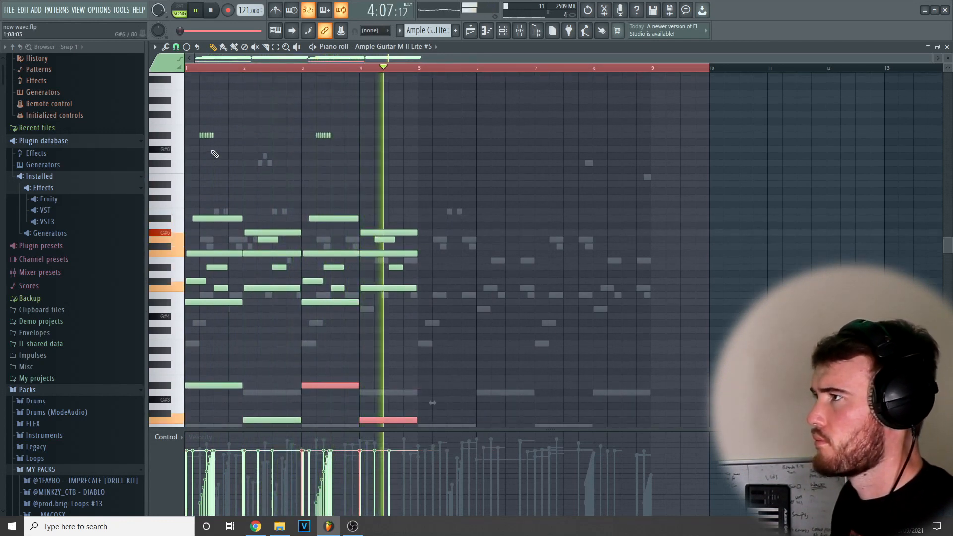
{"action": "key", "text": "space"}
Examine the complete four-bar chord pattern and the snap options available in the piano roll
{"action": "key", "text": "ctrl+a"}
{"action": "key", "text": "space"}
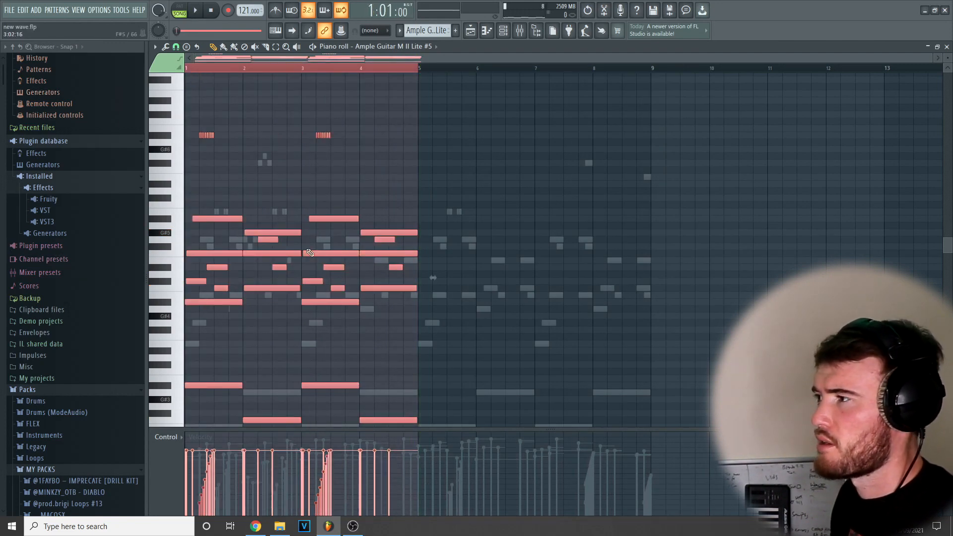
{"action": "scroll", "coordinate": [281, 323], "scroll_direction": "down", "scroll_amount": 2}
{"action": "scroll", "coordinate": [282, 323], "scroll_direction": "up", "scroll_amount": 2}
{"action": "scroll", "coordinate": [271, 323], "scroll_direction": "down", "scroll_amount": 2}
{"action": "scroll", "coordinate": [332, 127], "scroll_direction": "up", "scroll_amount": 3}
{"action": "scroll", "coordinate": [291, 340], "scroll_direction": "down", "scroll_amount": 3}
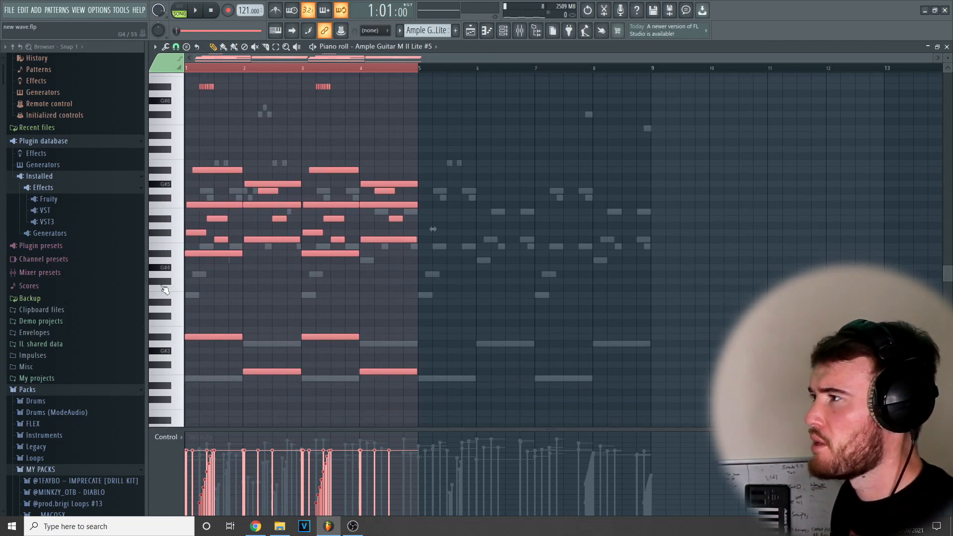
{"action": "scroll", "coordinate": [252, 229], "scroll_direction": "up", "scroll_amount": 4}
{"action": "scroll", "coordinate": [252, 229], "scroll_direction": "up", "scroll_amount": 2}
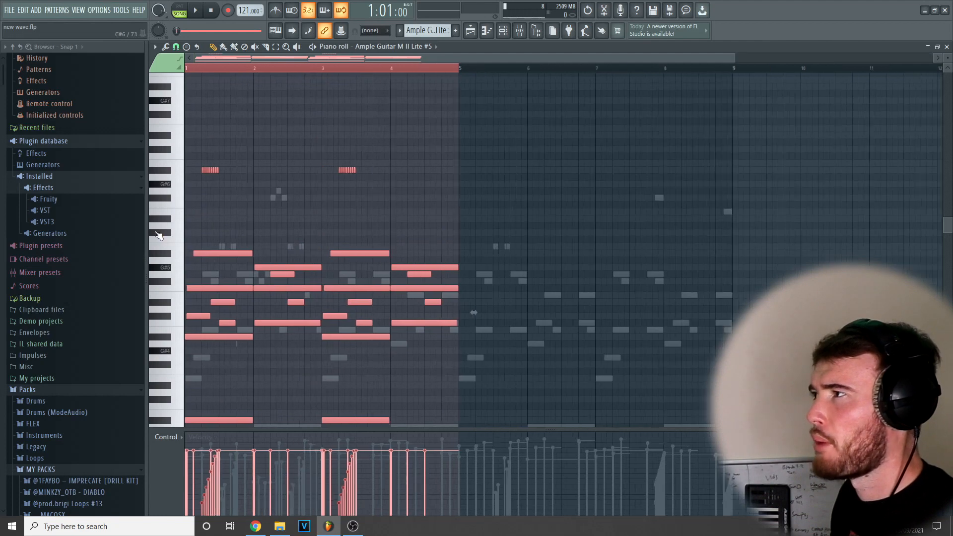
{"action": "left_click", "coordinate": [177, 46]}
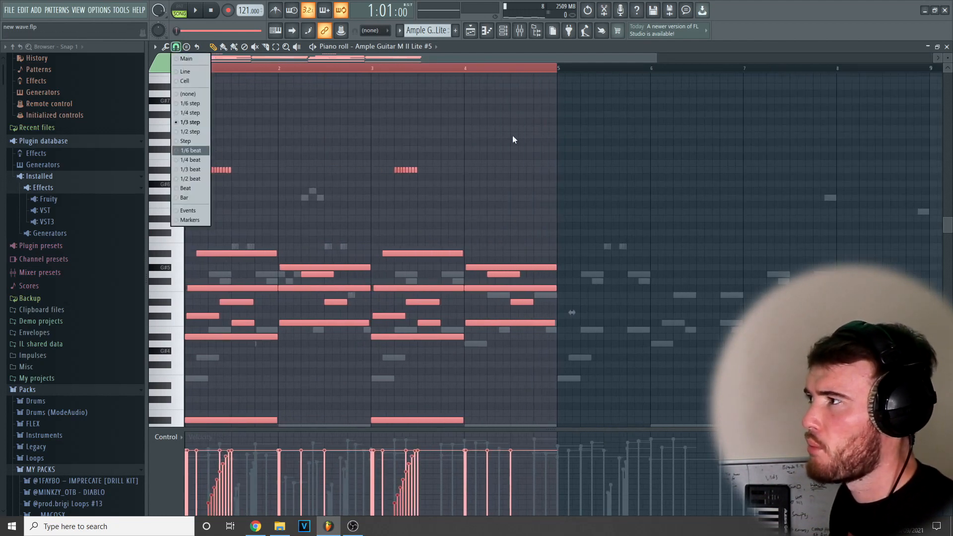
{"action": "right_click", "coordinate": [318, 214]}
{"action": "scroll", "coordinate": [286, 239], "scroll_direction": "down", "scroll_amount": 2}
{"action": "scroll", "coordinate": [252, 264], "scroll_direction": "down", "scroll_amount": 2}
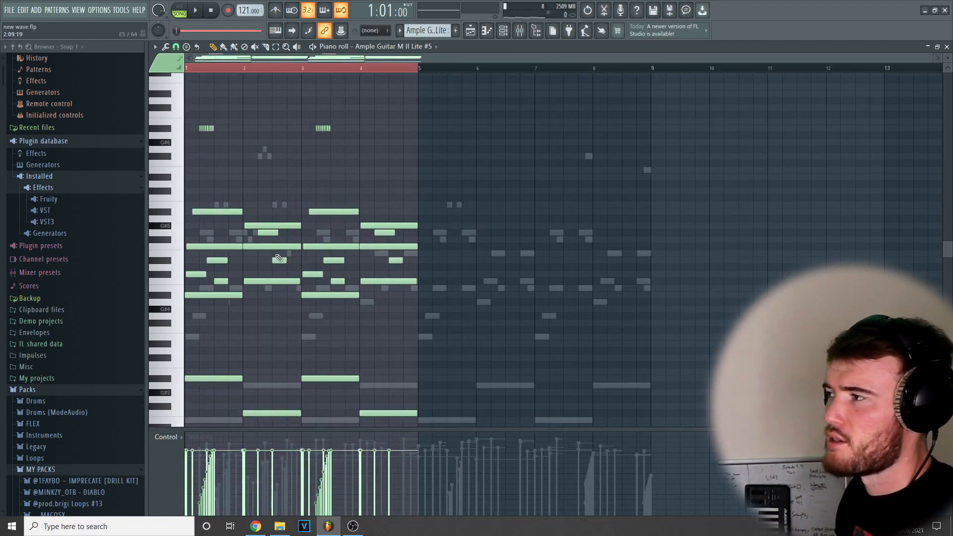
{"action": "key", "text": "ctrl+a"}
Solo Track 6 in the playlist and unmute Track 4 with the BBC Symphony Orchestra clips
{"action": "key", "text": "F5"}
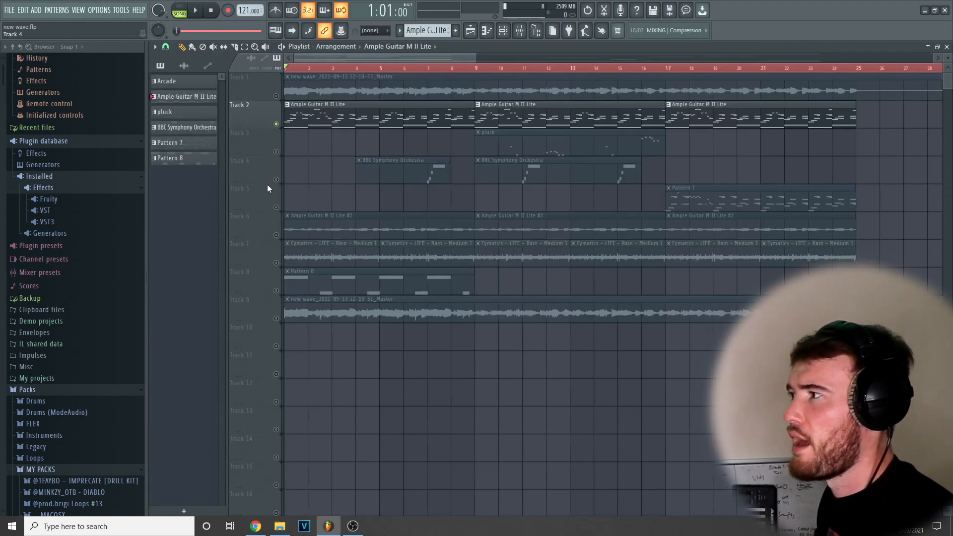
{"action": "right_click", "coordinate": [276, 234]}
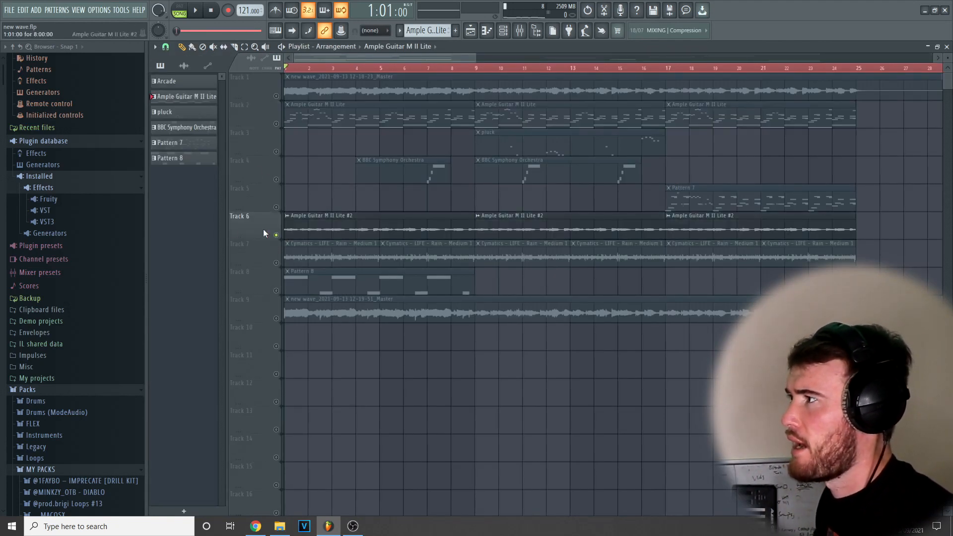
{"action": "left_click", "coordinate": [276, 181]}
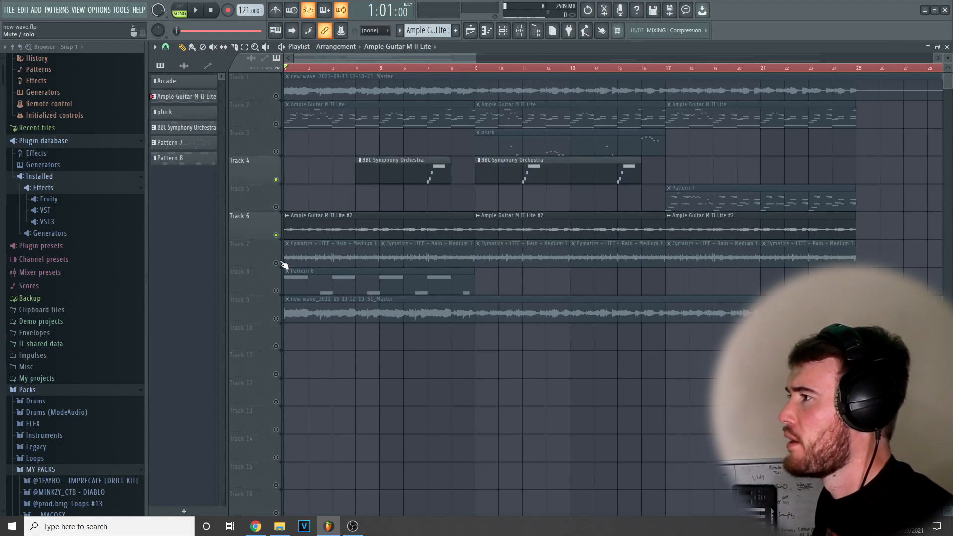
Bring up the BBC Symphony Orchestra notes and listen to them together with the guitar audio
{"action": "left_click", "coordinate": [516, 31]}
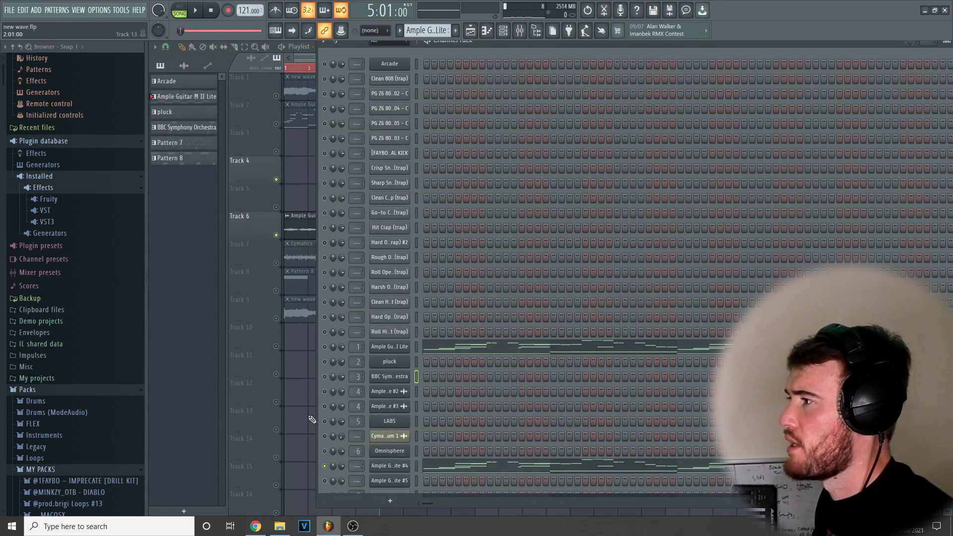
{"action": "right_click", "coordinate": [295, 366]}
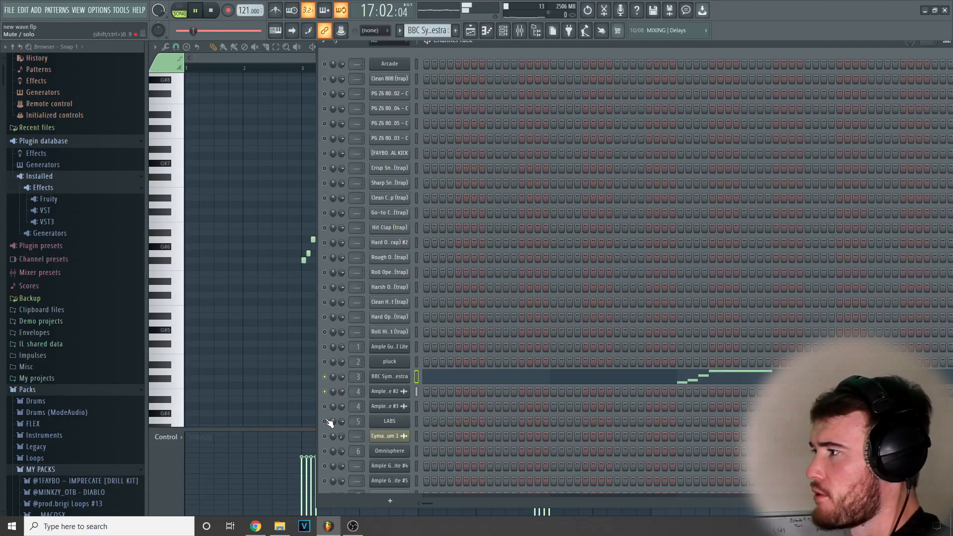
{"action": "key", "text": "space"}
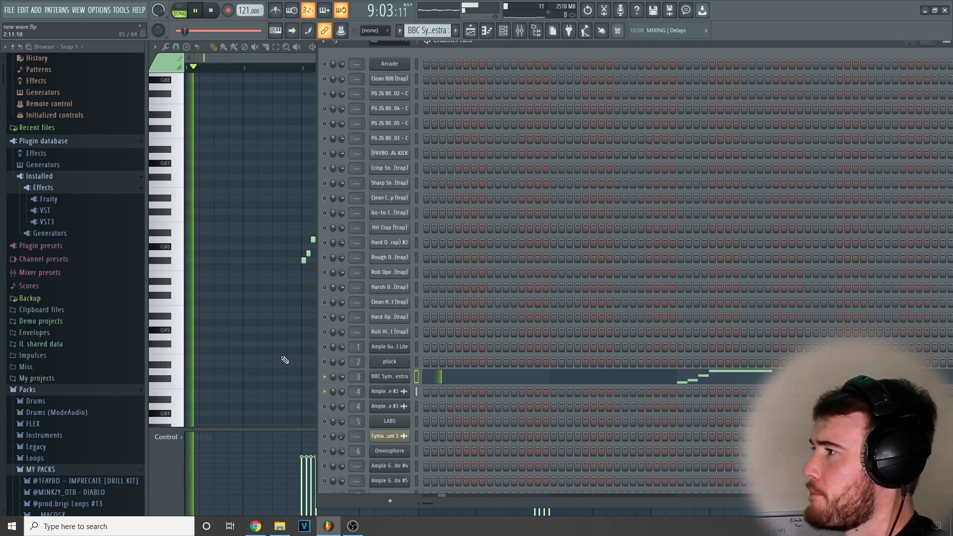
{"action": "key", "text": "F6"}
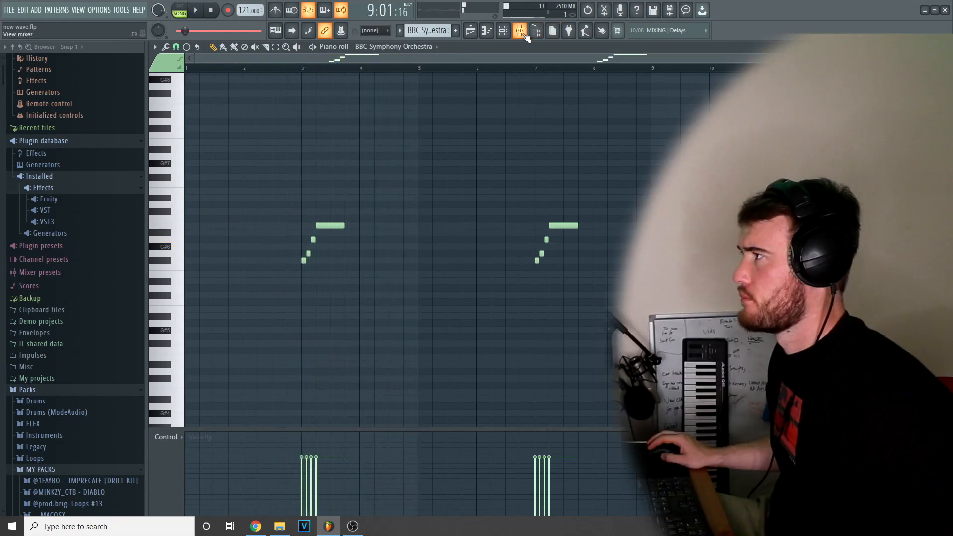
Inspect the mixer effects on the BBC Symphony Orchestra's Insert 3, viewing HalfTime and the Fruity parametric EQ 2 curves
{"action": "left_click", "coordinate": [521, 34]}
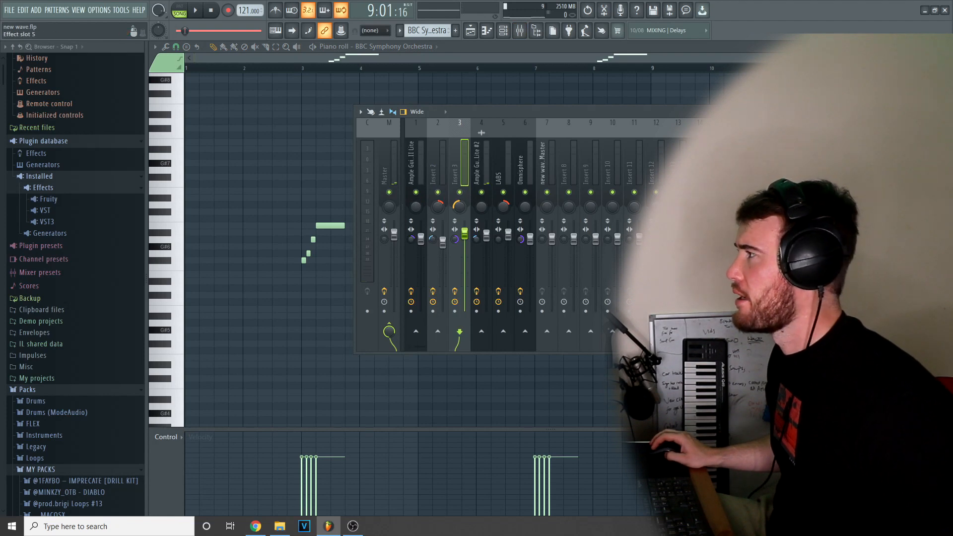
{"action": "left_click", "coordinate": [863, 199]}
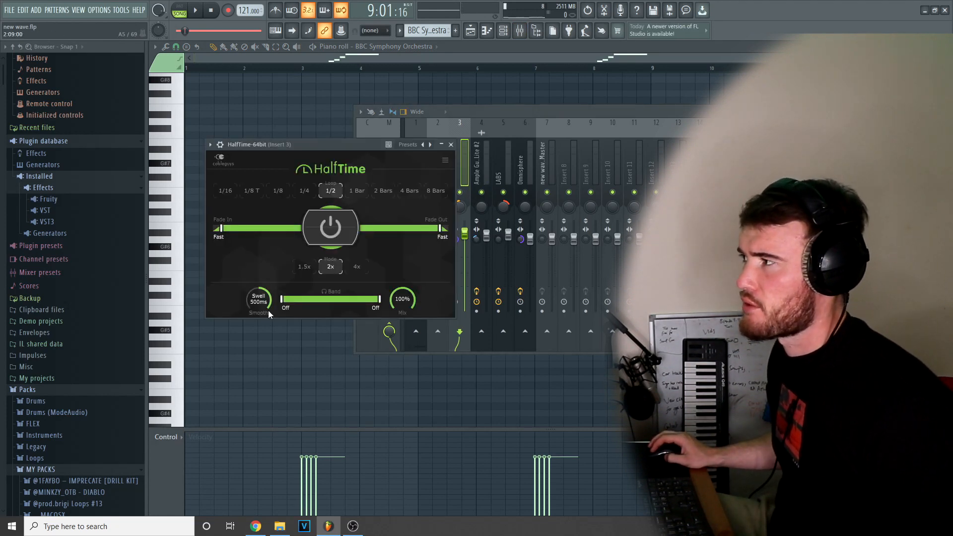
{"action": "left_click", "coordinate": [451, 145]}
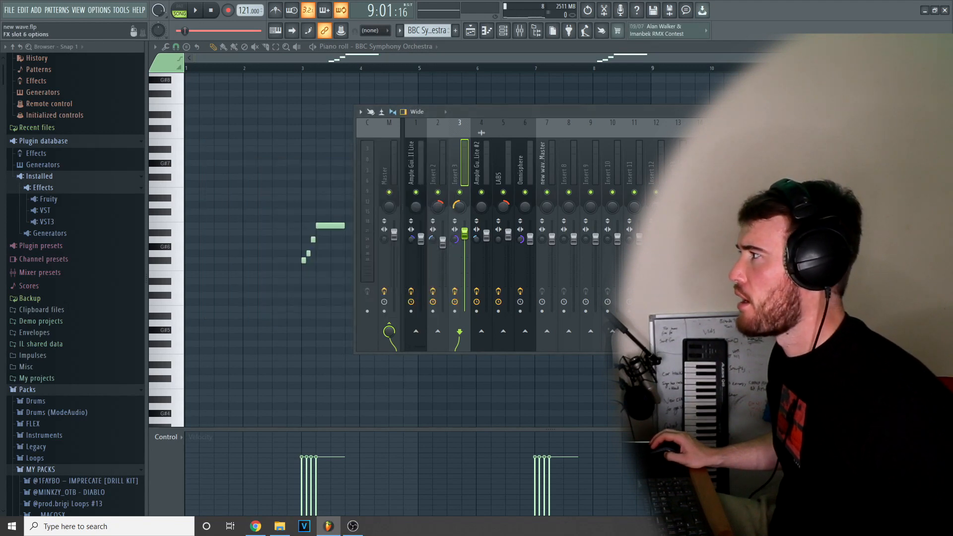
{"action": "left_click", "coordinate": [863, 211]}
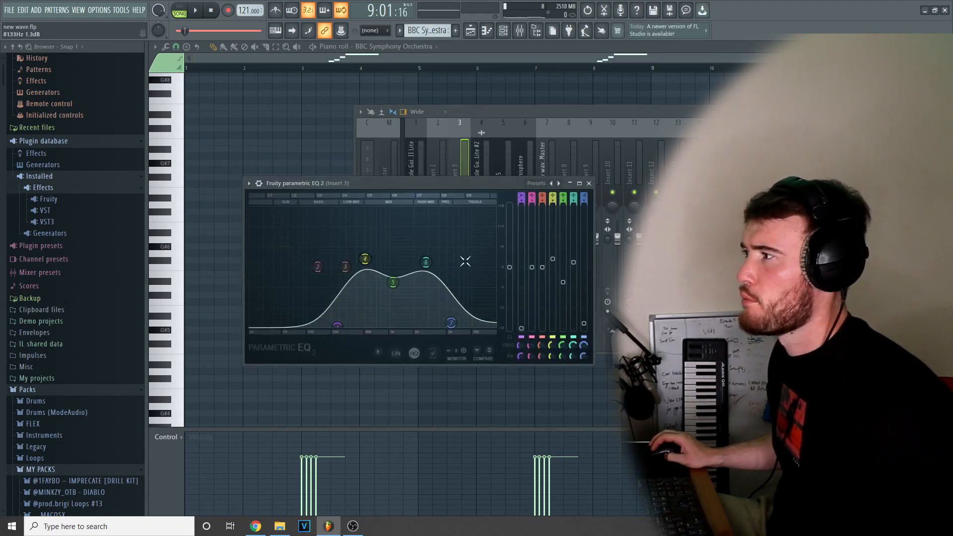
{"action": "left_click", "coordinate": [863, 223]}
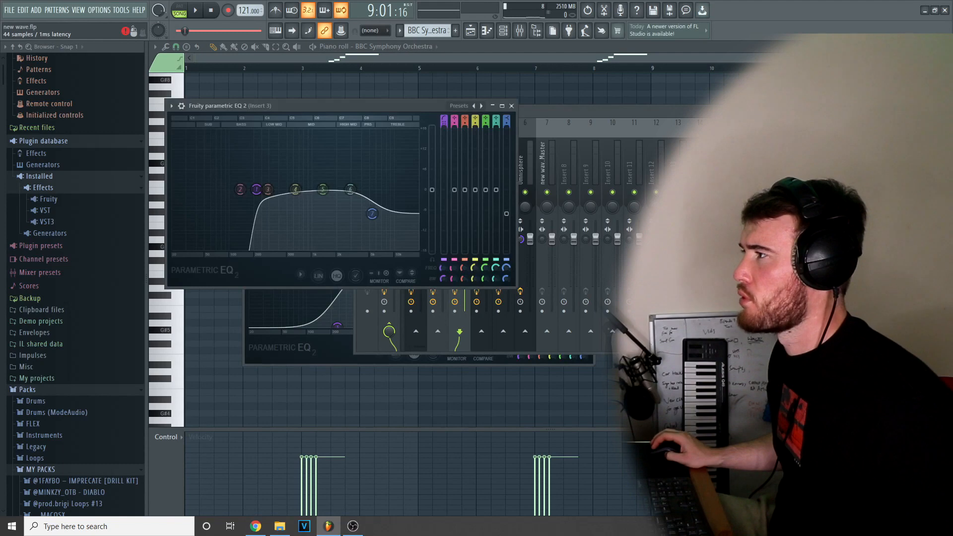
{"action": "left_click_drag", "start_coordinate": [347, 107], "coordinate": [695, 182]}
{"action": "left_click_drag", "start_coordinate": [305, 188], "coordinate": [284, 160]}
{"action": "left_click_drag", "start_coordinate": [656, 180], "coordinate": [340, 148]}
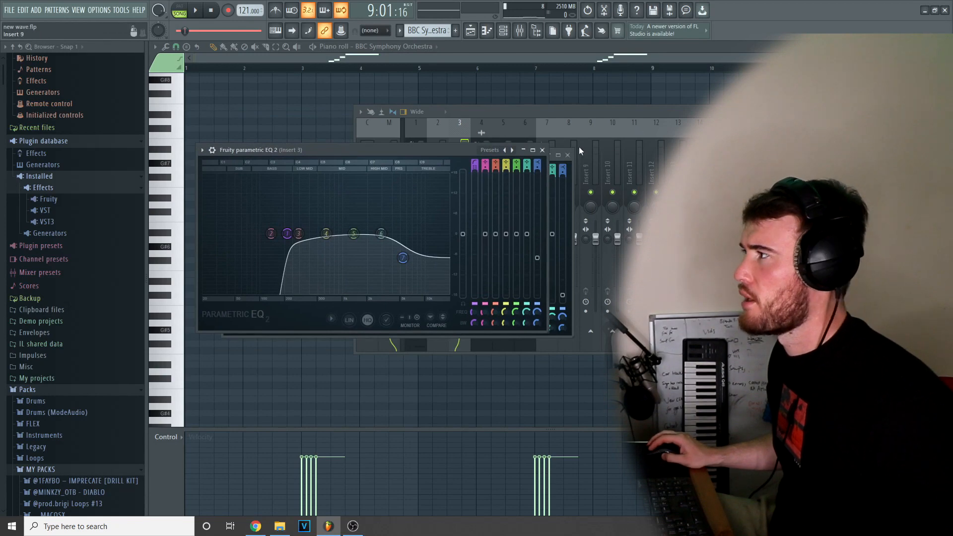
{"action": "left_click", "coordinate": [542, 150]}
Unmute Track 7 in the playlist and check the Cymatics rain sample's channel settings
{"action": "left_click", "coordinate": [472, 31]}
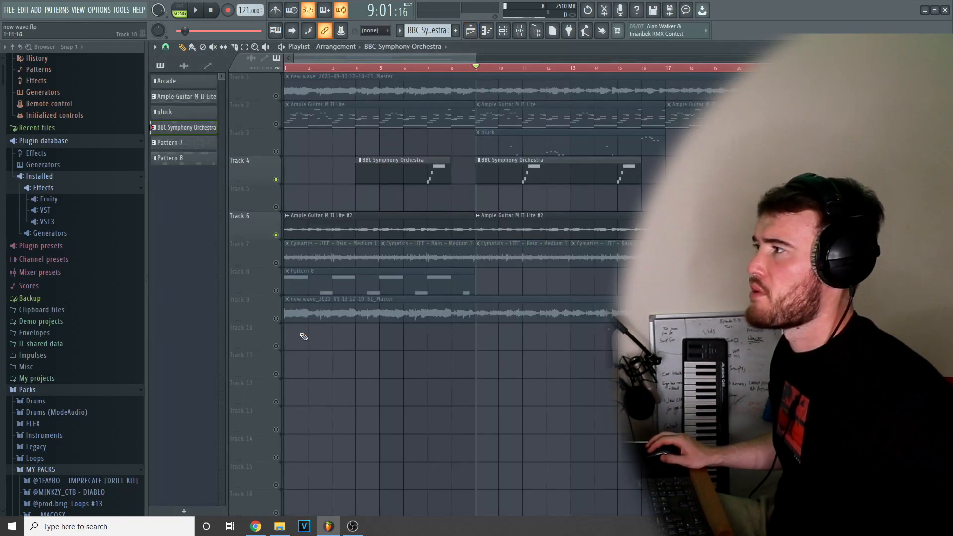
{"action": "left_click", "coordinate": [276, 263]}
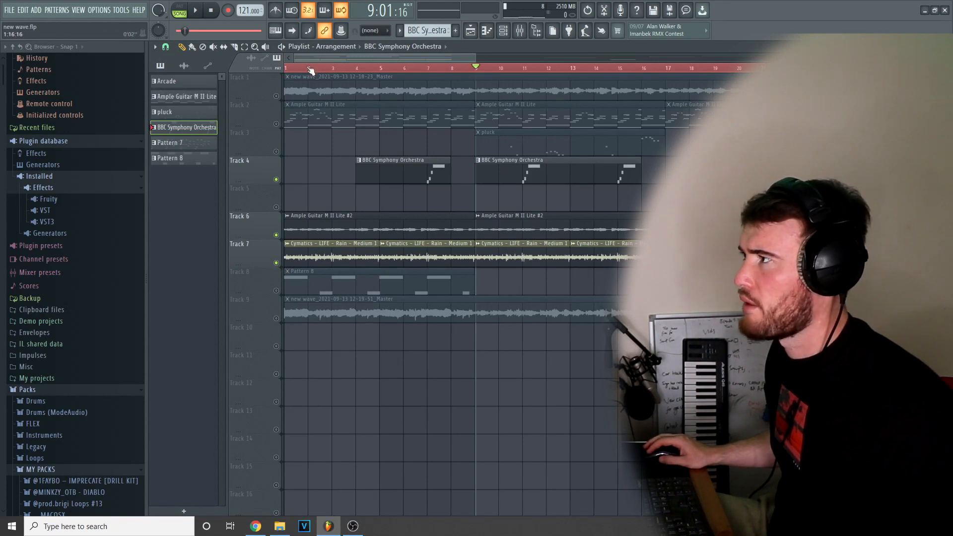
{"action": "double_click", "coordinate": [322, 258]}
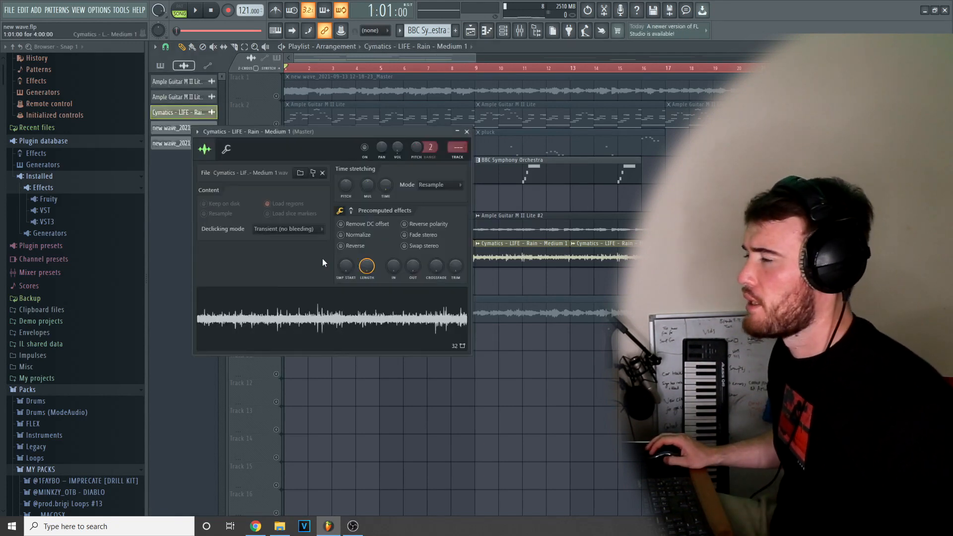
{"action": "left_click", "coordinate": [467, 132]}
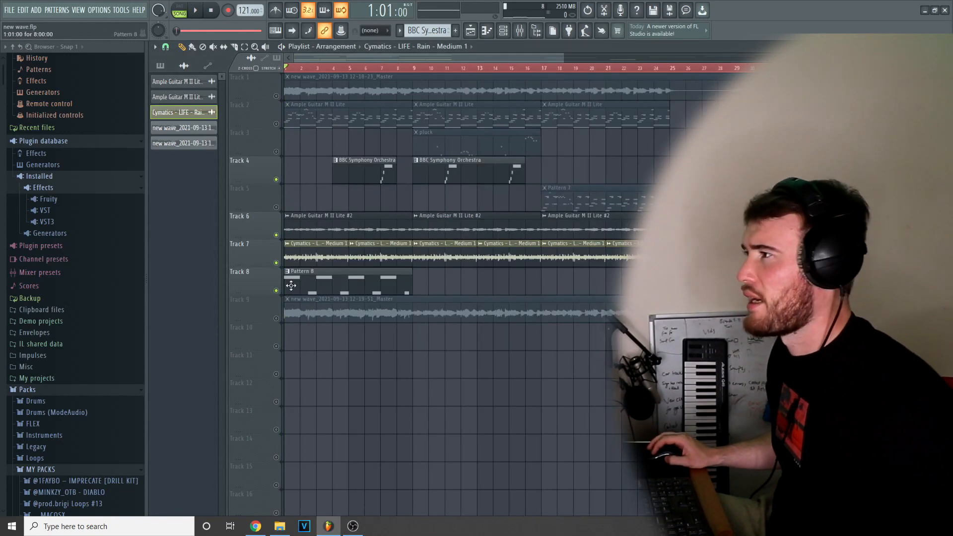
Open the Pattern 8 clip on Track 8 to view its notes
{"action": "double_click", "coordinate": [312, 280]}
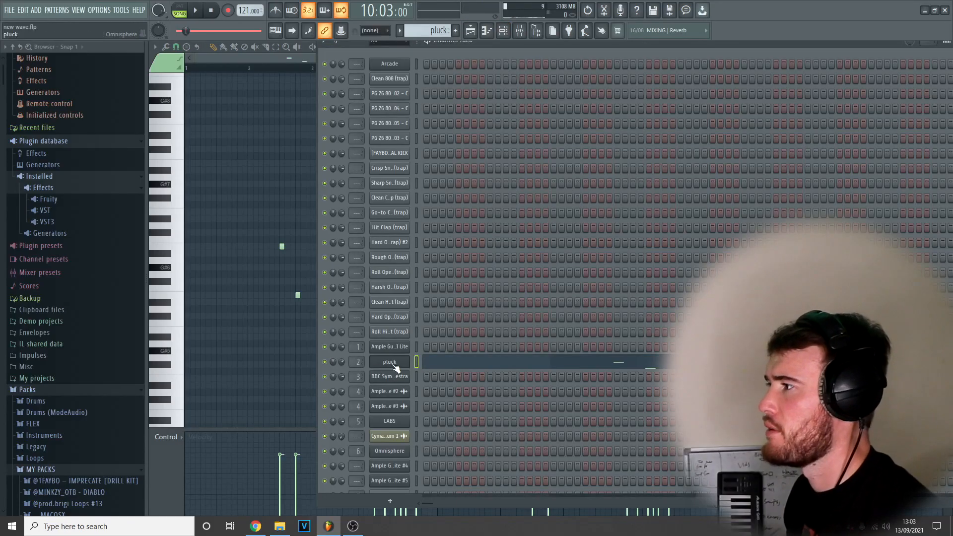
Check the pluck channel's Omnisphere patch, and play the arrangement from bar 9 while following the pluck clip's notes
{"action": "left_click", "coordinate": [390, 361]}
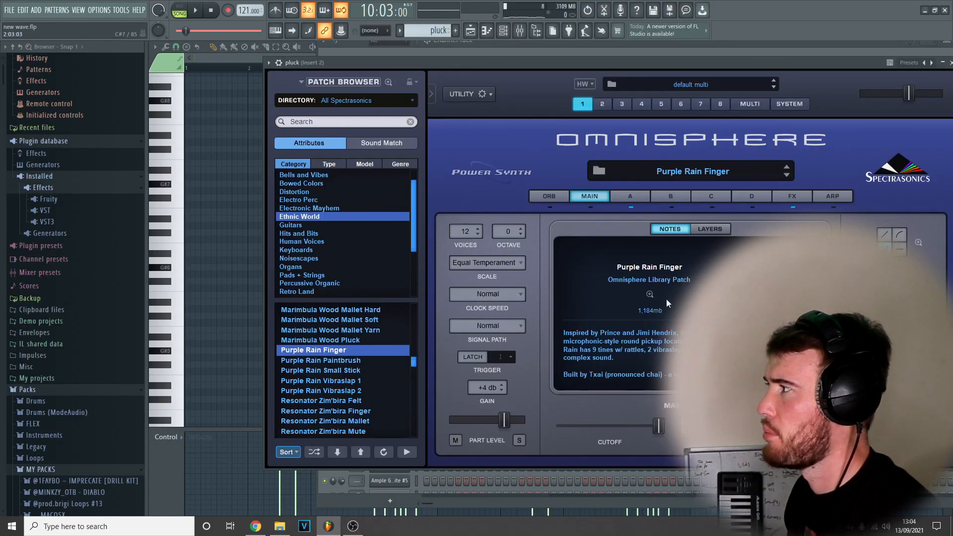
{"action": "left_click", "coordinate": [212, 298]}
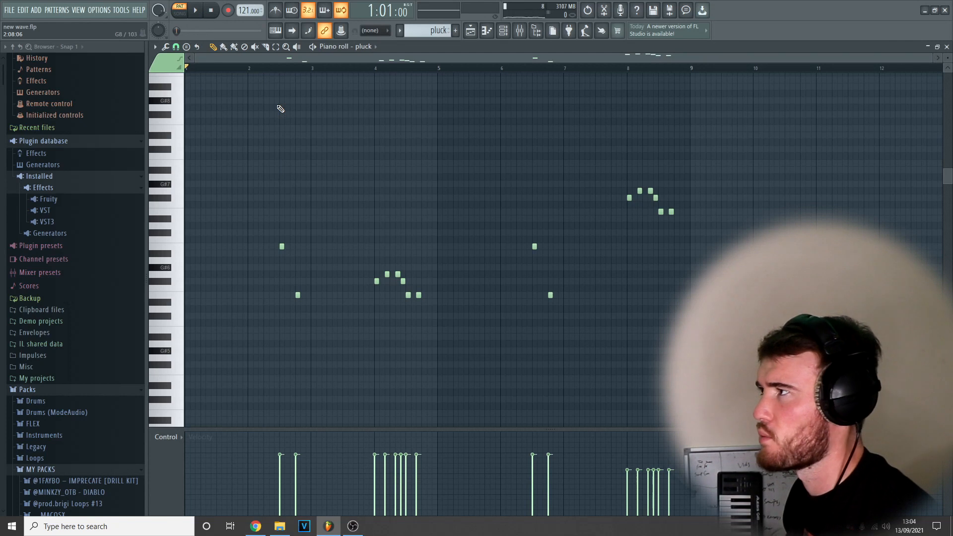
{"action": "key", "text": "space"}
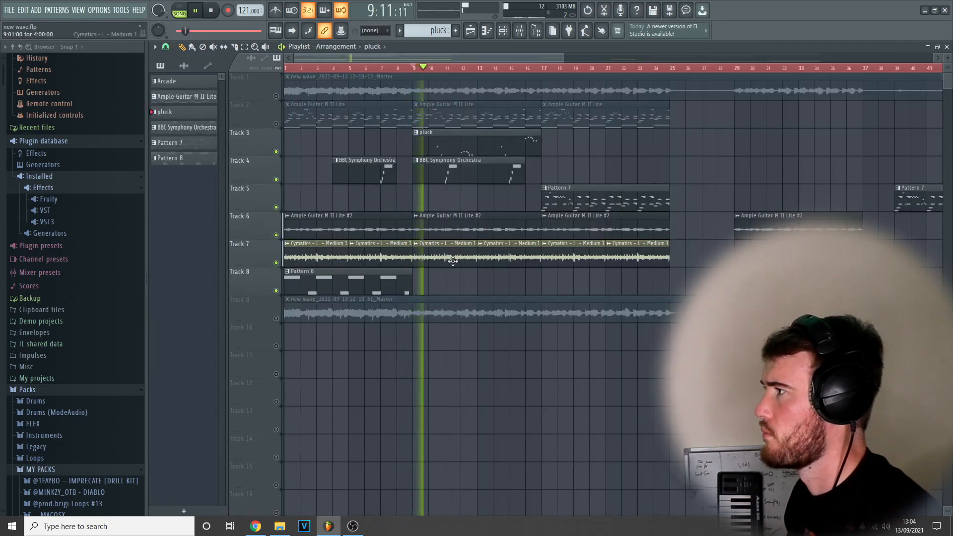
{"action": "double_click", "coordinate": [439, 144]}
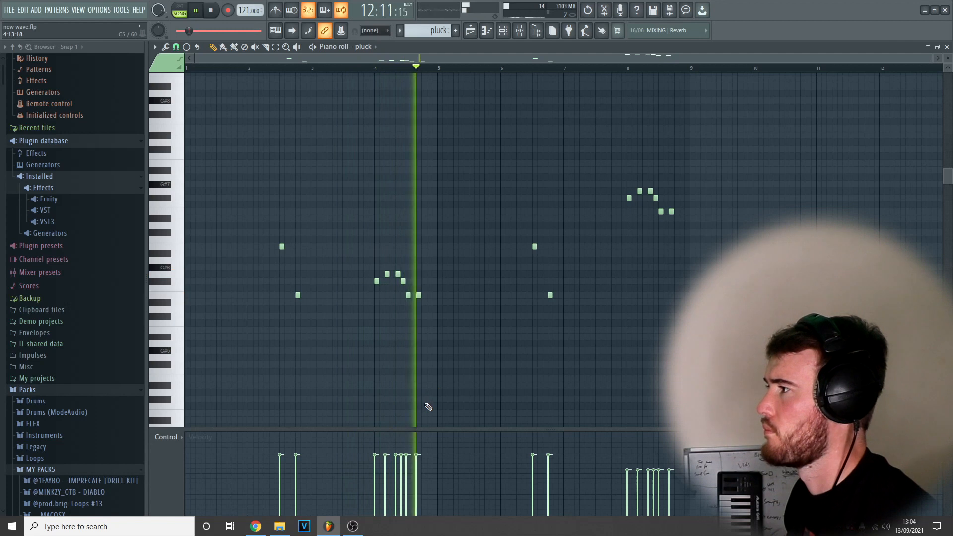
Highlight all notes of the pluck clip during playback, and clear the selection
{"action": "key", "text": "ctrl+a"}
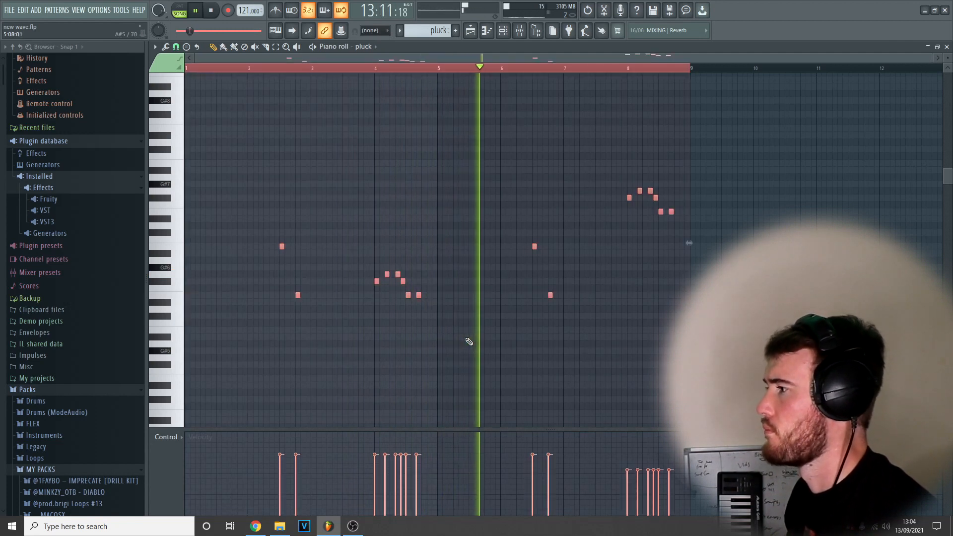
{"action": "left_click", "coordinate": [466, 339]}
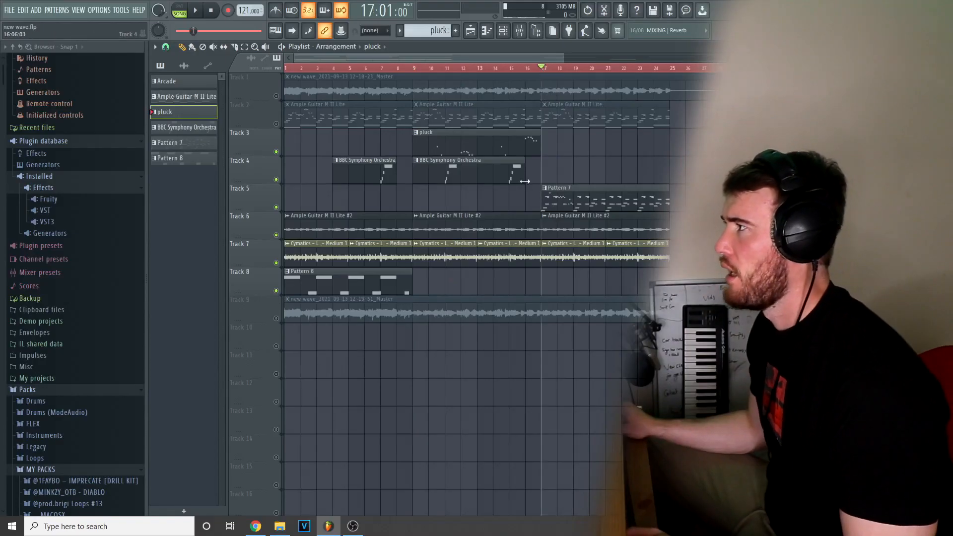
Open the Pattern 7 clip on Track 5 and check the preset loaded in its LABS channel
{"action": "scroll", "coordinate": [589, 204], "scroll_direction": "down", "scroll_amount": 4}
{"action": "double_click", "coordinate": [589, 200]}
{"action": "scroll", "coordinate": [275, 258], "scroll_direction": "down", "scroll_amount": 1}
{"action": "left_click", "coordinate": [503, 31]}
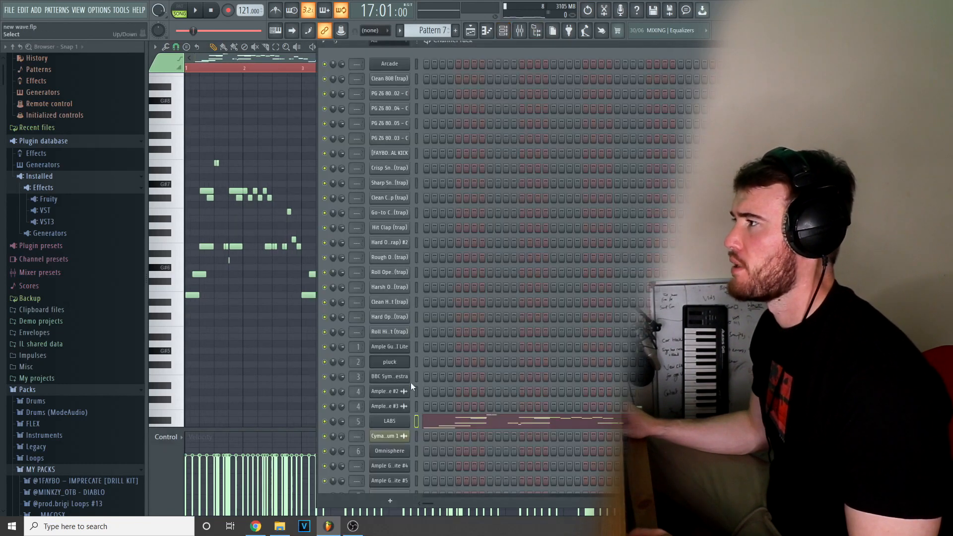
{"action": "left_click", "coordinate": [397, 422]}
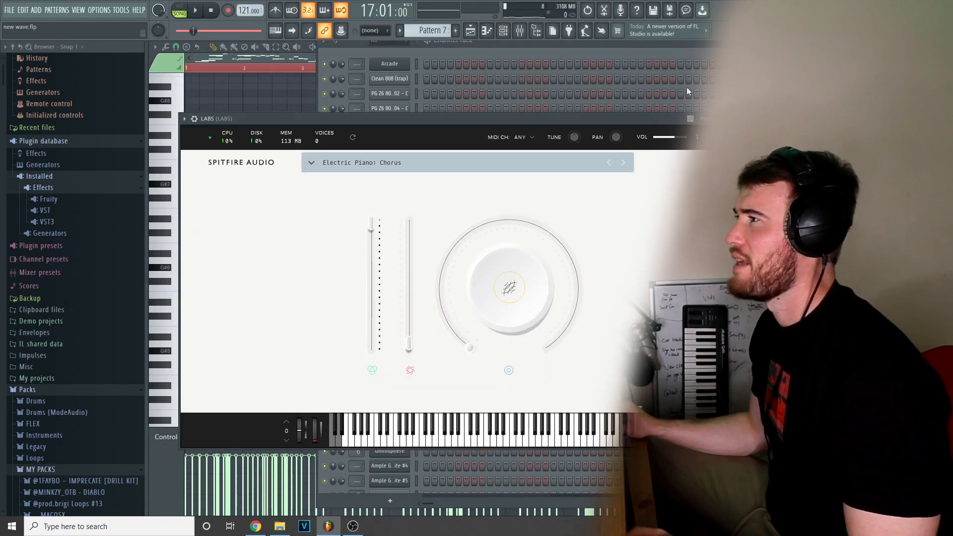
Play Pattern 7 within the arrangement and on its own in pattern mode while following its LABS notes
{"action": "left_click", "coordinate": [478, 29]}
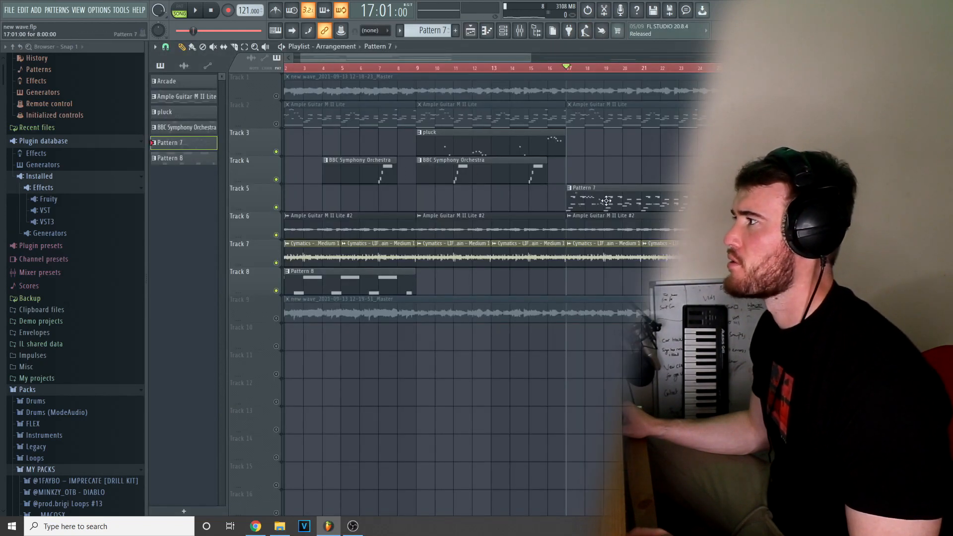
{"action": "left_click", "coordinate": [491, 31]}
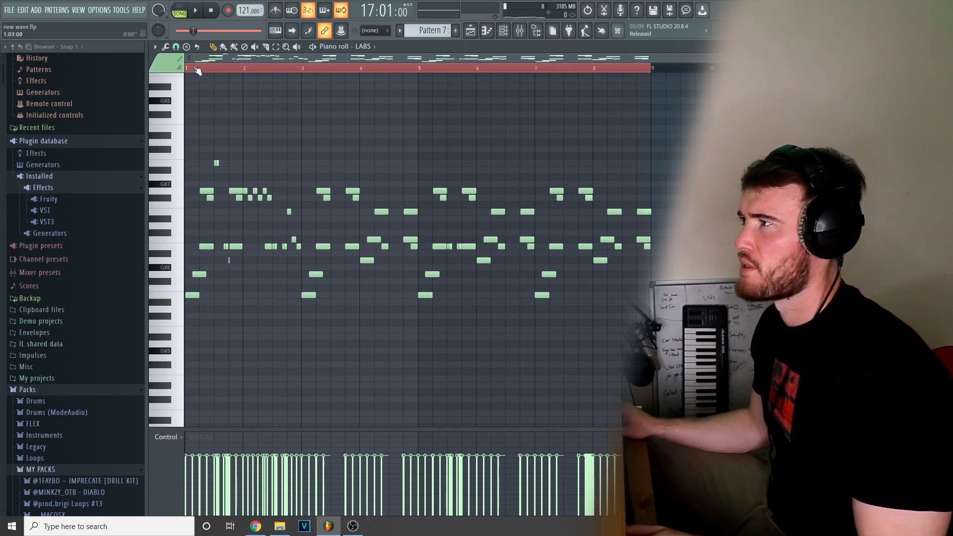
{"action": "key", "text": "space"}
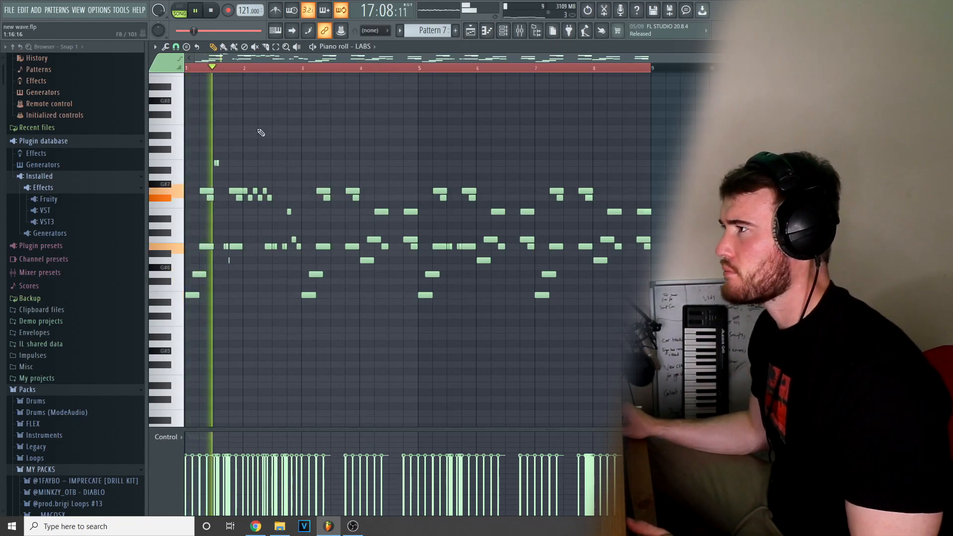
{"action": "left_click", "coordinate": [210, 12]}
{"action": "key", "text": "space"}
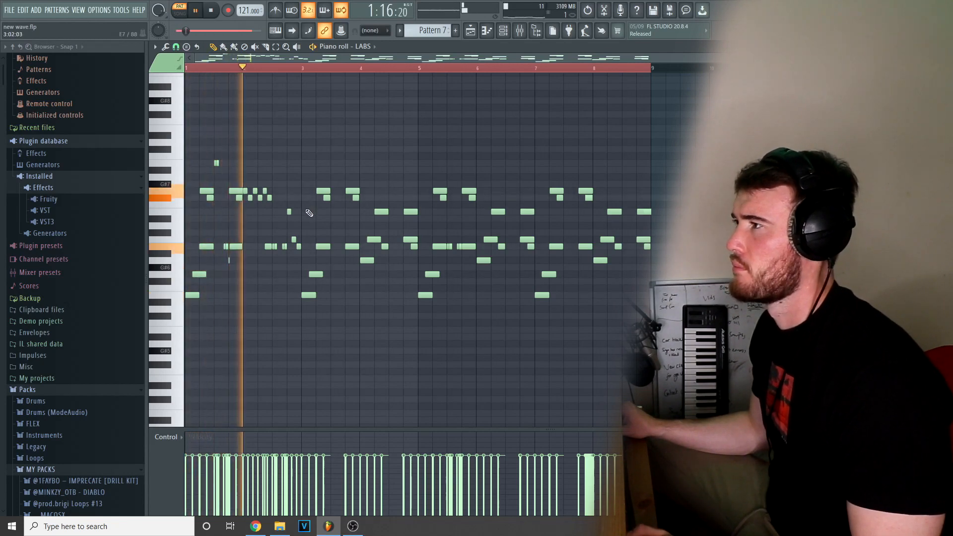
{"action": "key", "text": "space"}
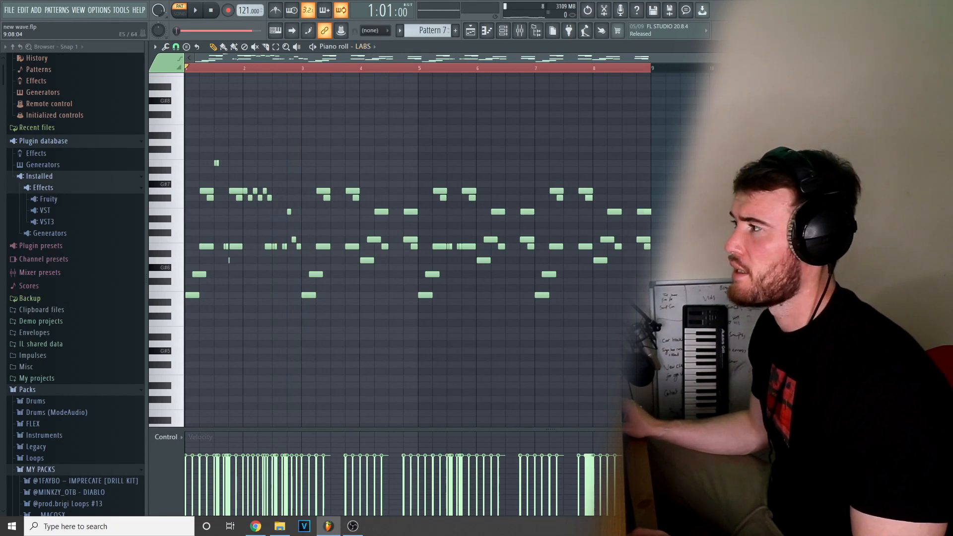
{"action": "scroll", "coordinate": [678, 379], "scroll_direction": "down", "scroll_amount": 5}
{"action": "left_click_drag", "start_coordinate": [684, 400], "coordinate": [164, 239], "text": "ctrl"}
{"action": "scroll", "coordinate": [504, 234], "scroll_direction": "up", "scroll_amount": 4}
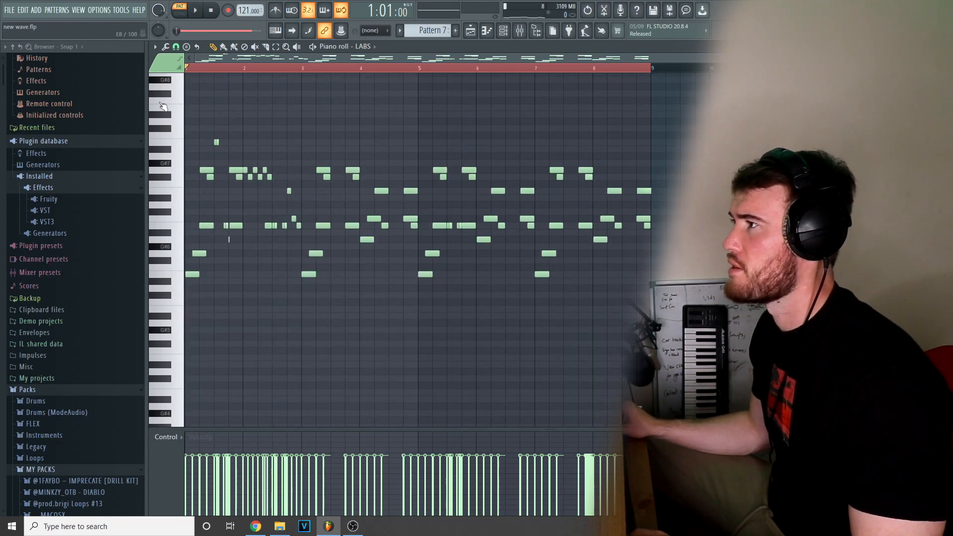
Check the pitch and time-stretching settings of the new wave Master recordings on Track 1 and Track 9
{"action": "key", "text": "F5"}
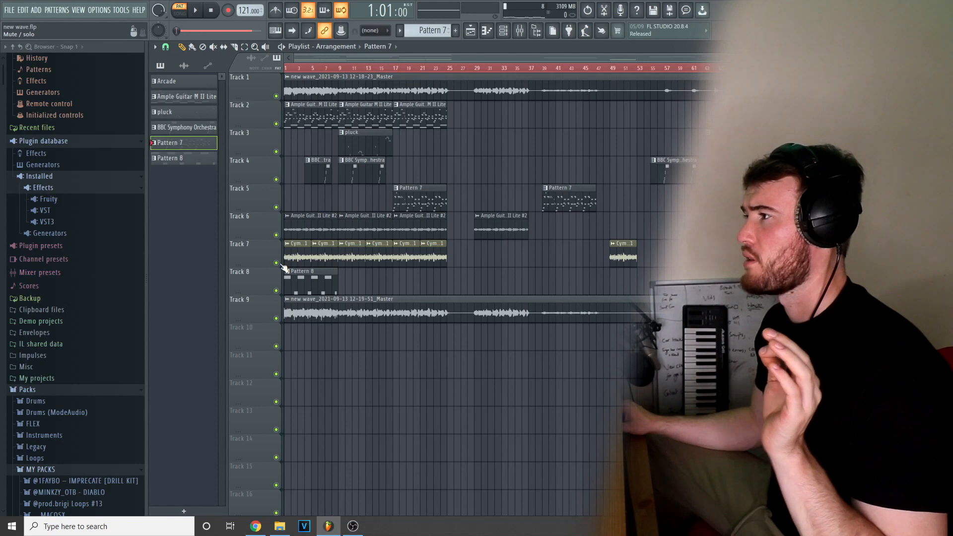
{"action": "left_click", "coordinate": [293, 314]}
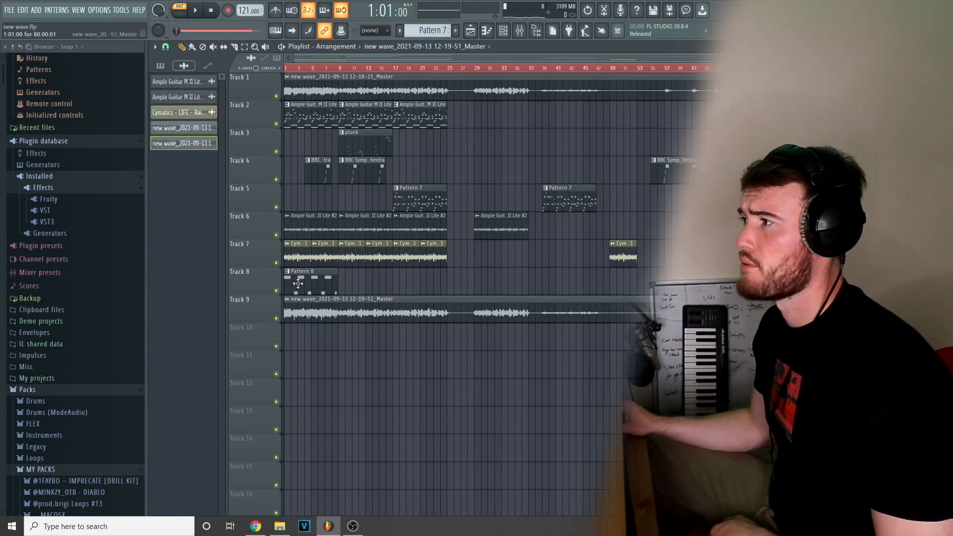
{"action": "double_click", "coordinate": [320, 81]}
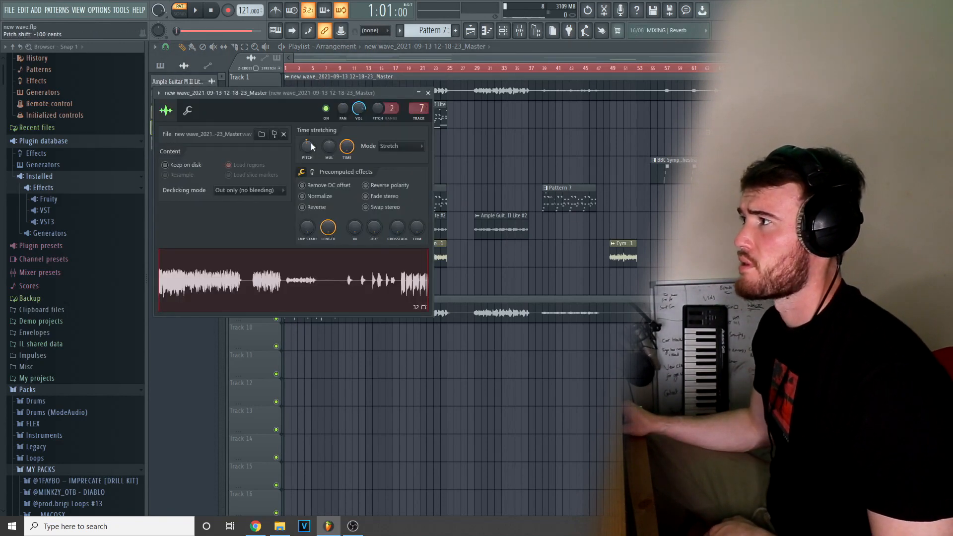
{"action": "left_click", "coordinate": [428, 93]}
{"action": "double_click", "coordinate": [326, 314]}
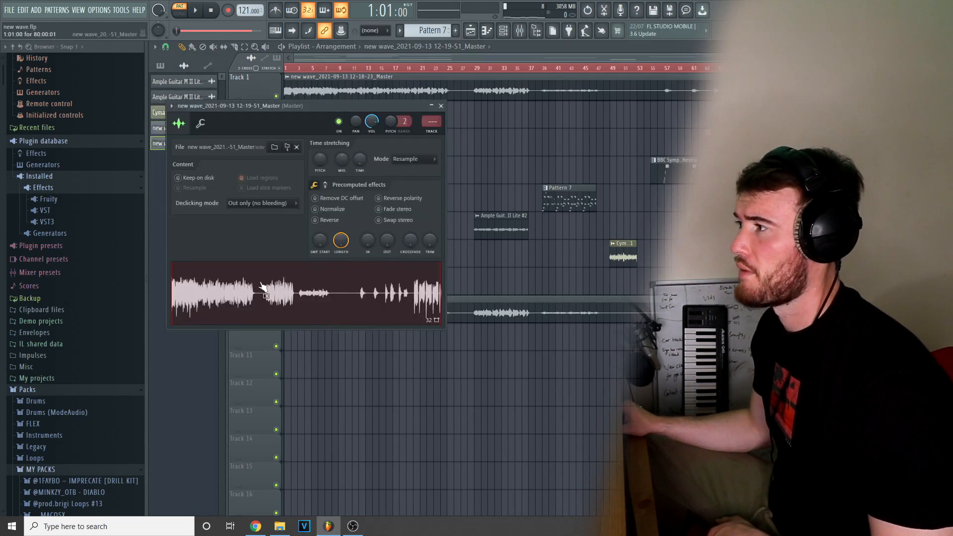
{"action": "left_click", "coordinate": [441, 106]}
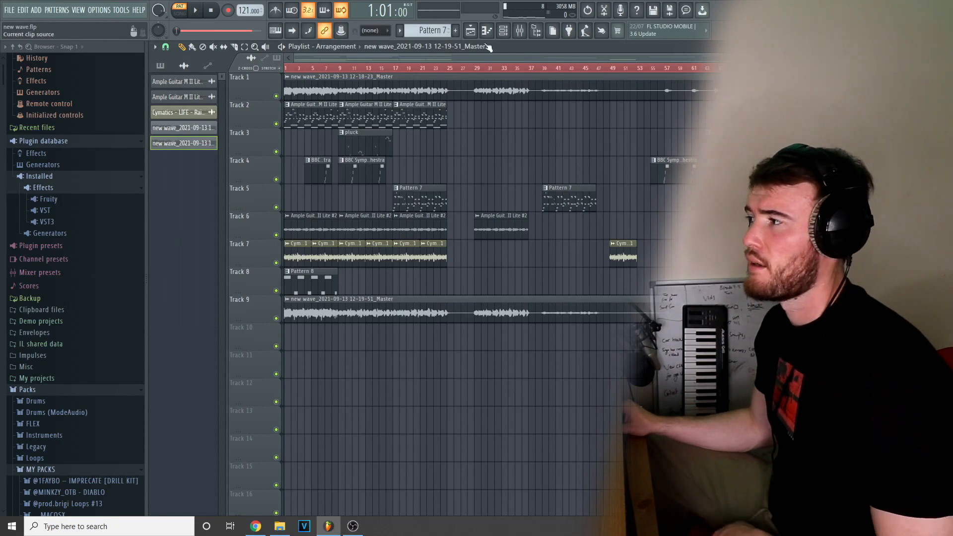
Open the Track 9 Master recording in Edison, bring up its save dialog, and leave both without saving
{"action": "double_click", "coordinate": [342, 310]}
{"action": "right_click", "coordinate": [345, 303]}
{"action": "left_click", "coordinate": [379, 330]}
{"action": "right_click", "coordinate": [331, 259]}
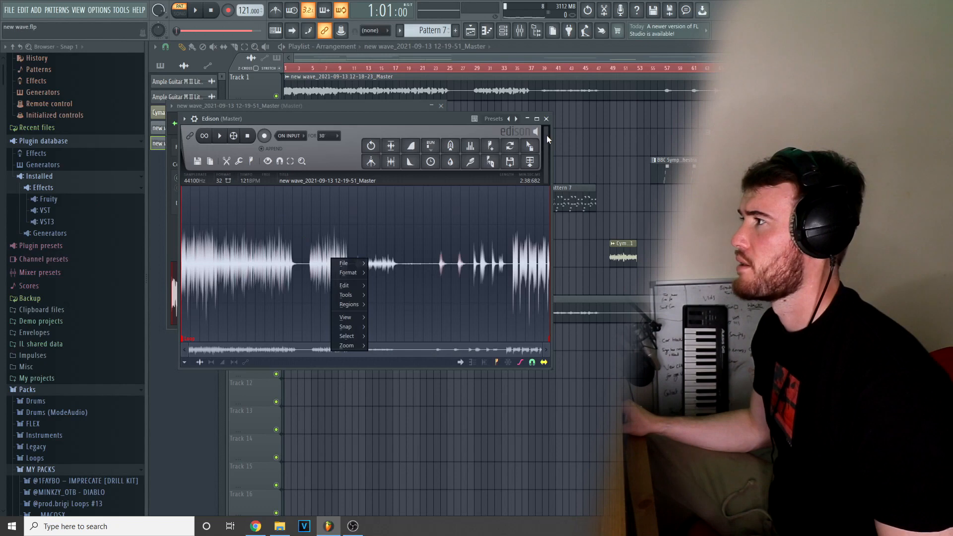
{"action": "left_click", "coordinate": [509, 162]}
{"action": "key", "text": "Escape"}
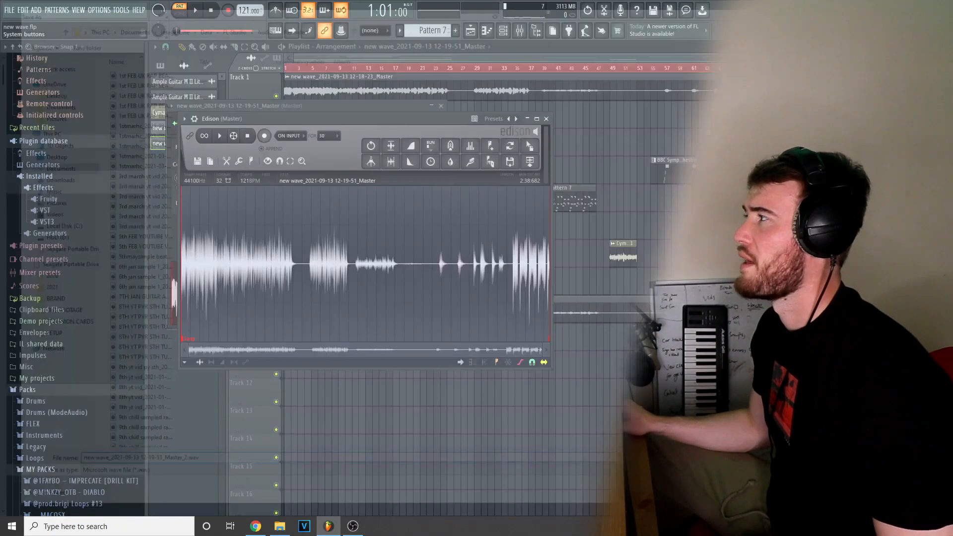
{"action": "left_click", "coordinate": [546, 119]}
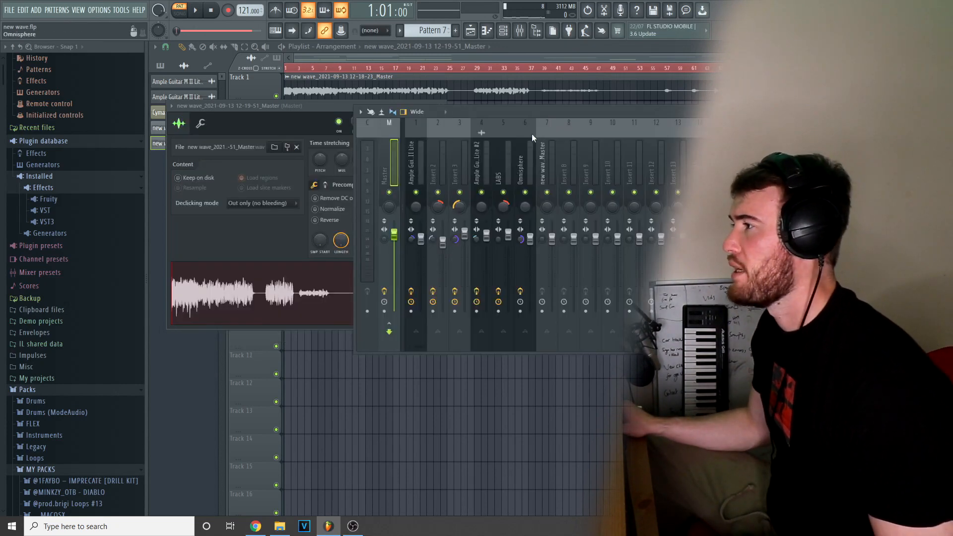
{"action": "left_click", "coordinate": [477, 33]}
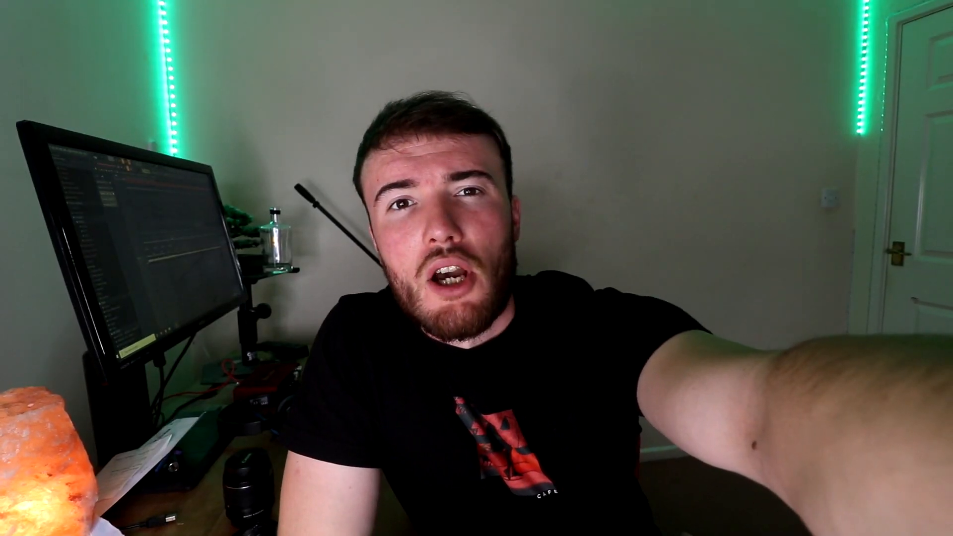